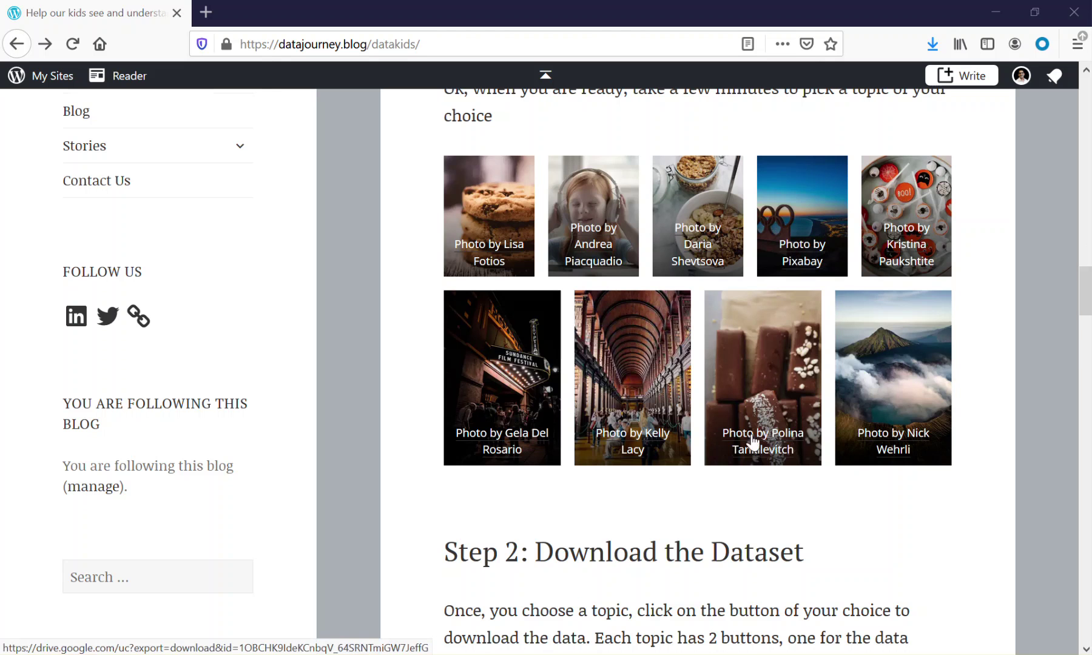
Step: Request the Olympics data download and open the About Olympics page from the dataset choices in Step 2
{"action": "scroll", "coordinate": [753, 446], "scroll_direction": "down", "scroll_amount": 7}
{"action": "scroll", "coordinate": [751, 462], "scroll_direction": "down", "scroll_amount": 4}
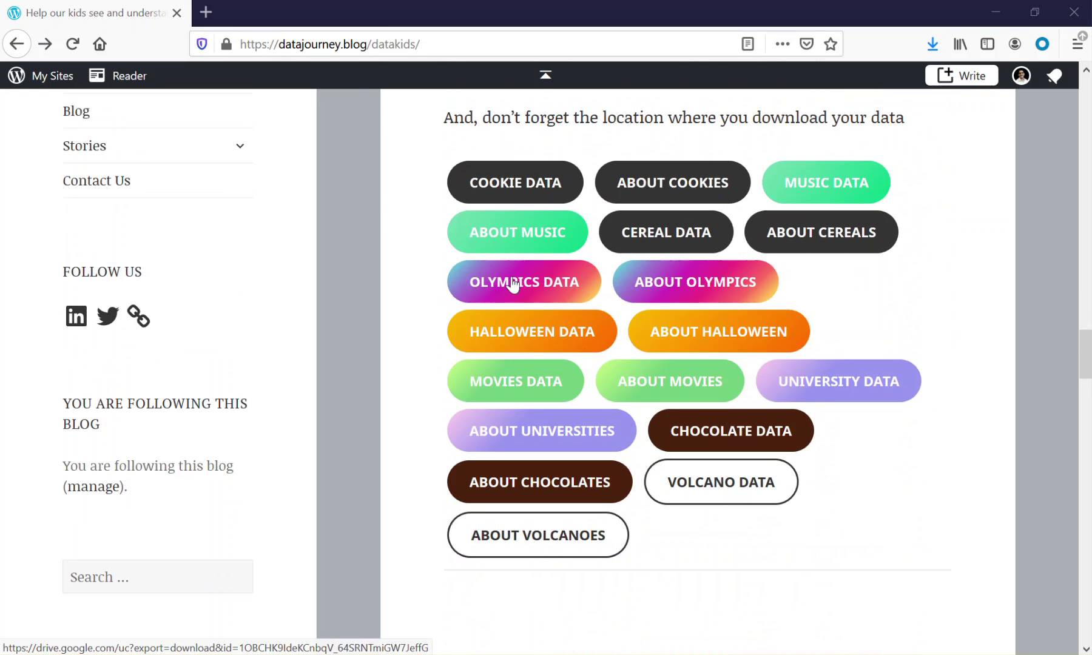
{"action": "left_click", "coordinate": [476, 296]}
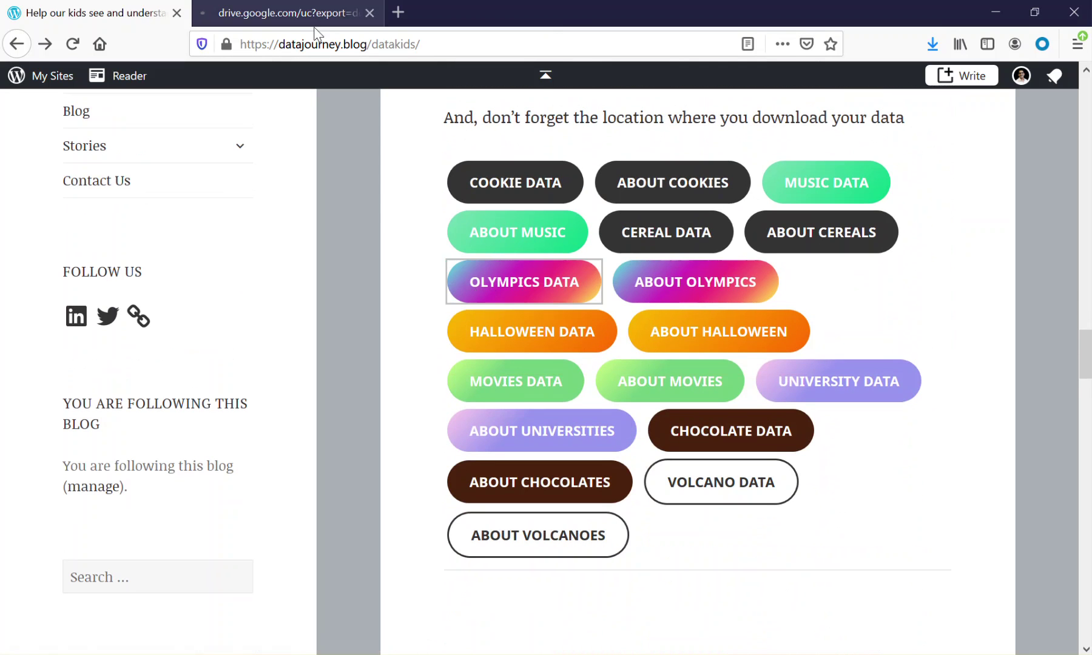
{"action": "left_click", "coordinate": [702, 288]}
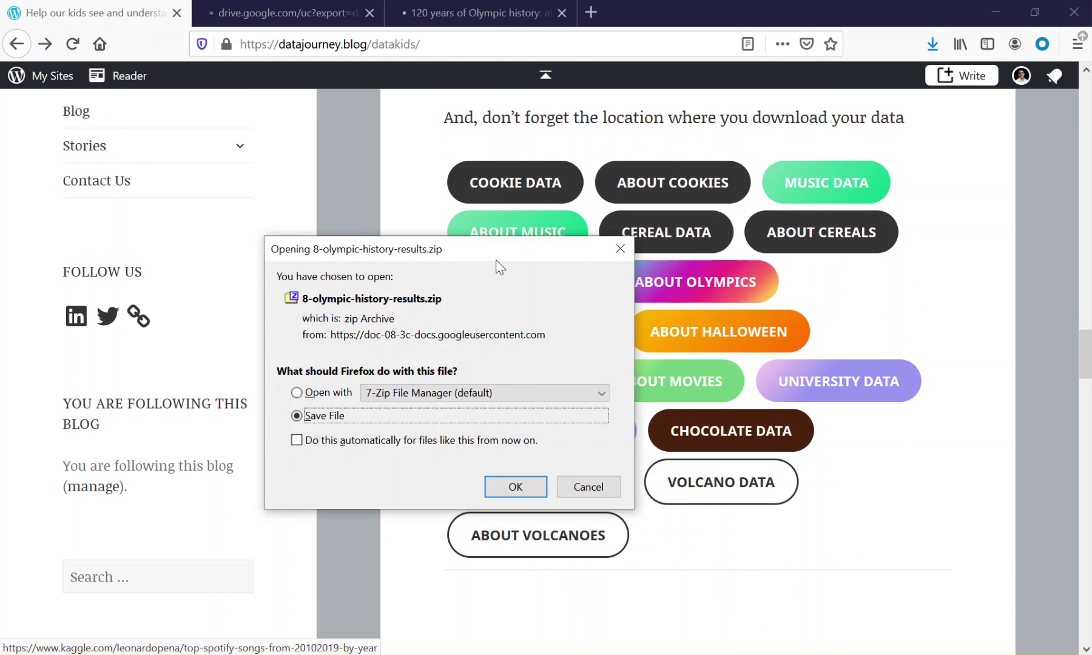
Step: Cancel saving 8-olympic-history-results.zip and close its download tab to bring up the Olympic history dataset page
{"action": "left_click_drag", "start_coordinate": [499, 254], "coordinate": [354, 241]}
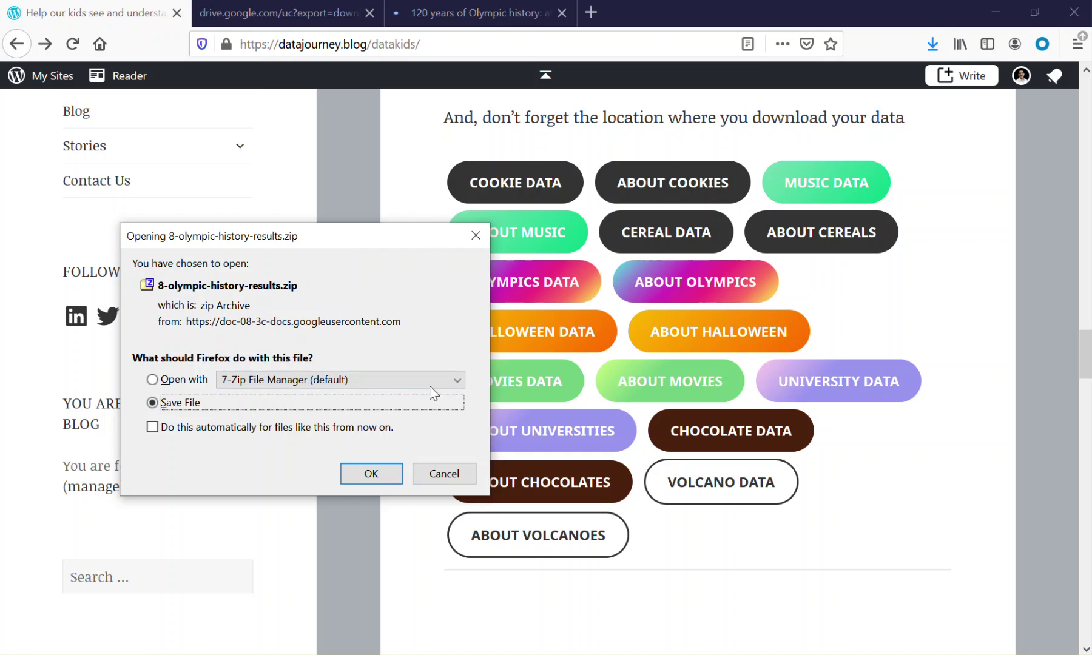
{"action": "left_click", "coordinate": [451, 479]}
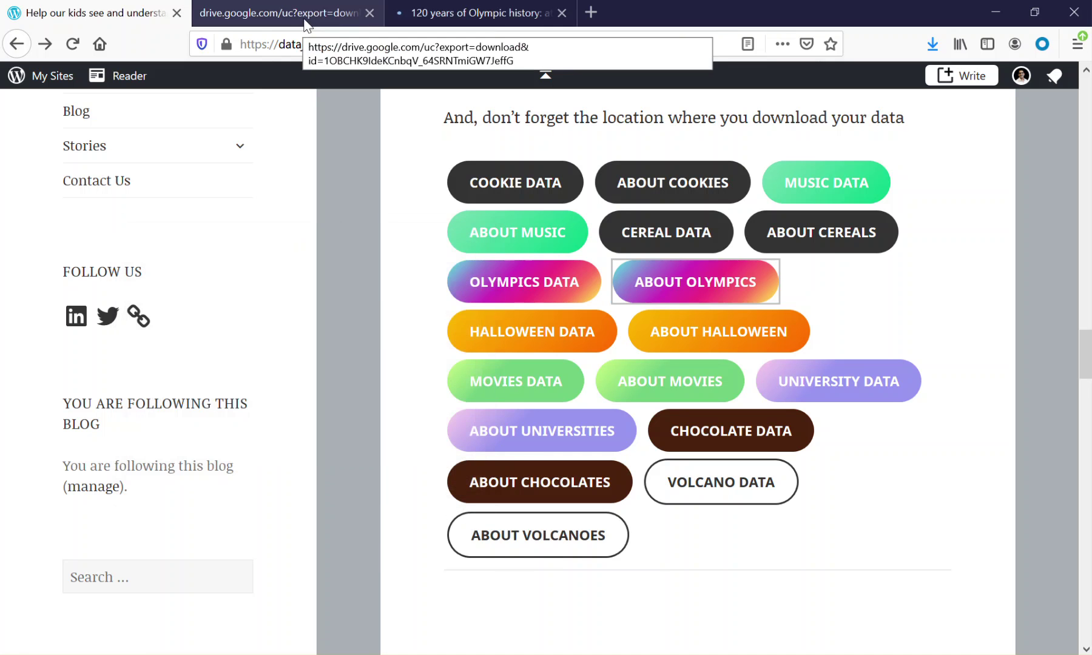
{"action": "left_click", "coordinate": [305, 25]}
{"action": "left_click", "coordinate": [369, 14]}
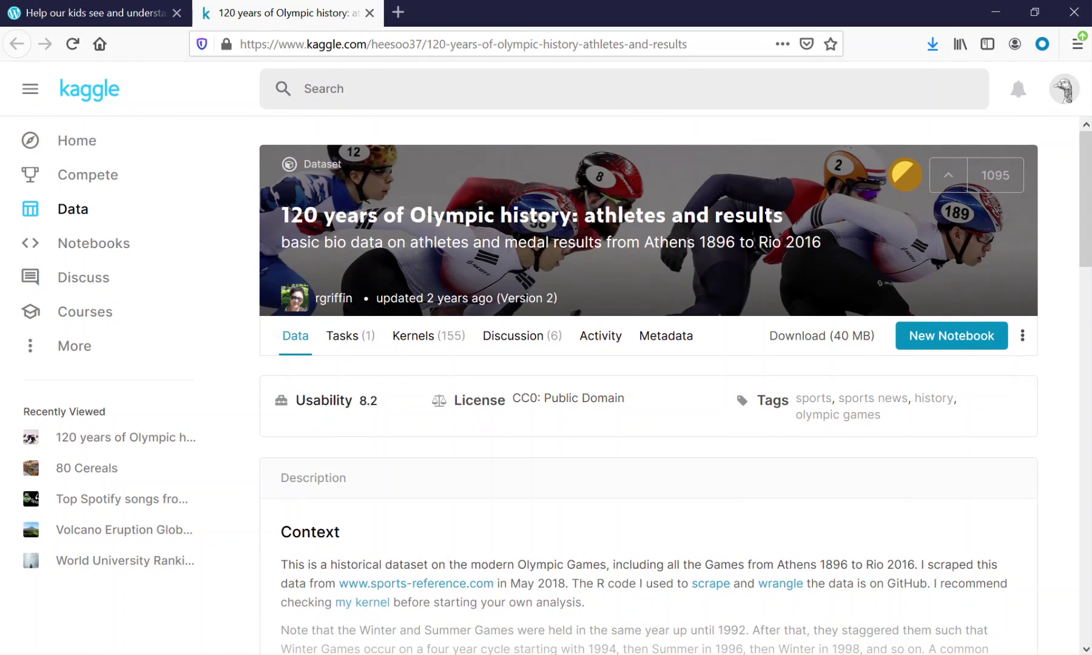
Step: Switch to Tableau Public and examine how Sheet 1 lists Name, Event, Medal and Year in its rows
{"action": "key", "text": "alt+Tab"}
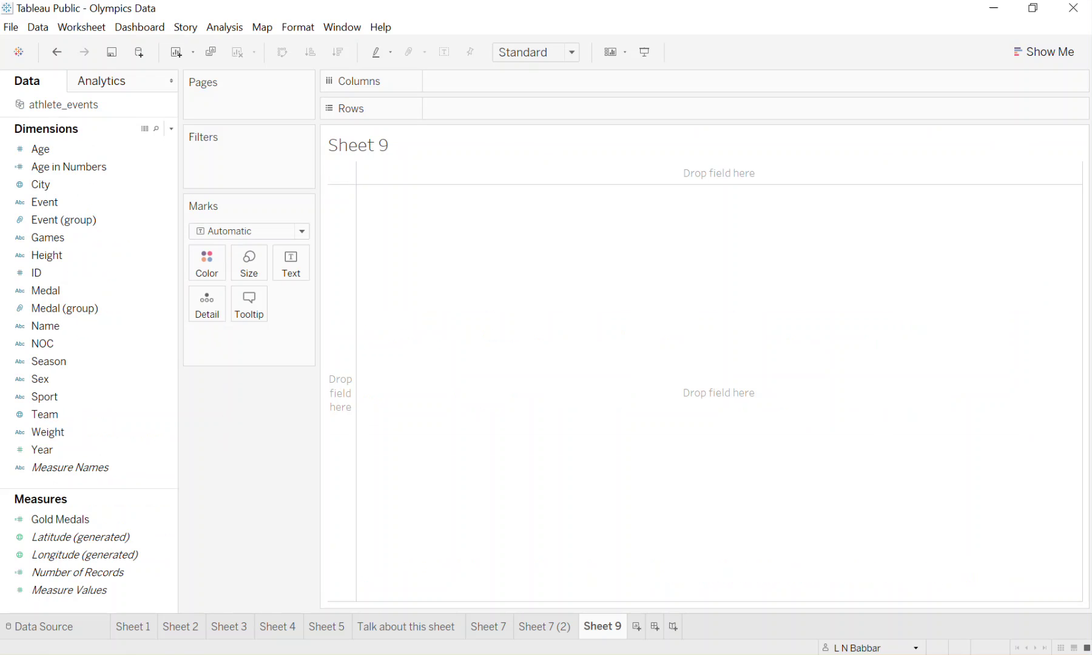
{"action": "left_click", "coordinate": [133, 633]}
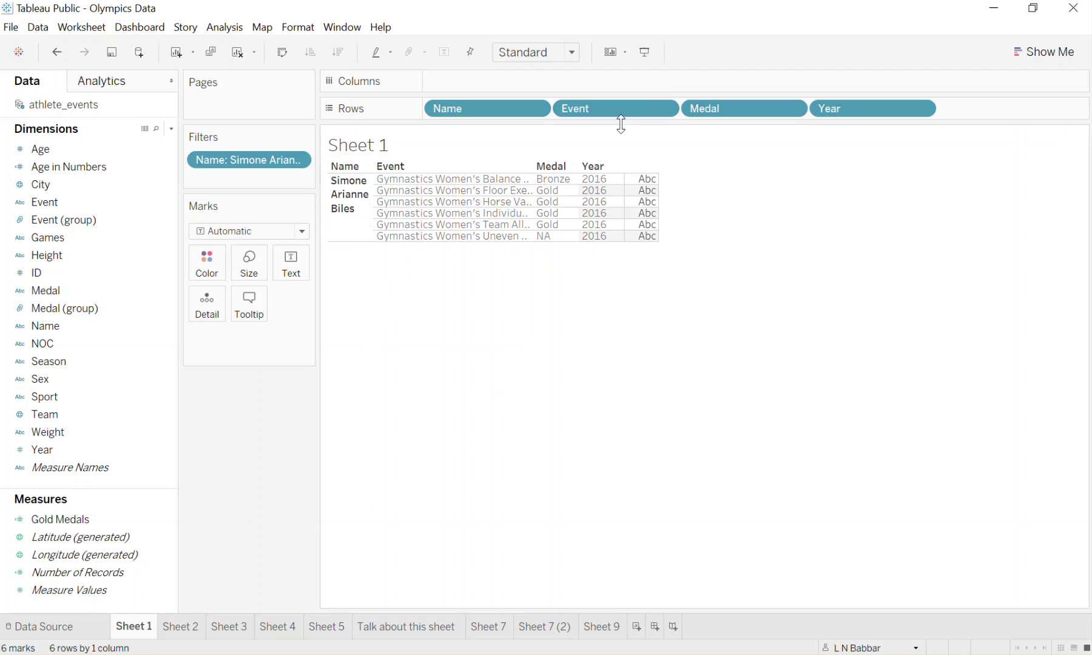
{"action": "left_click_drag", "start_coordinate": [621, 124], "coordinate": [638, 170]}
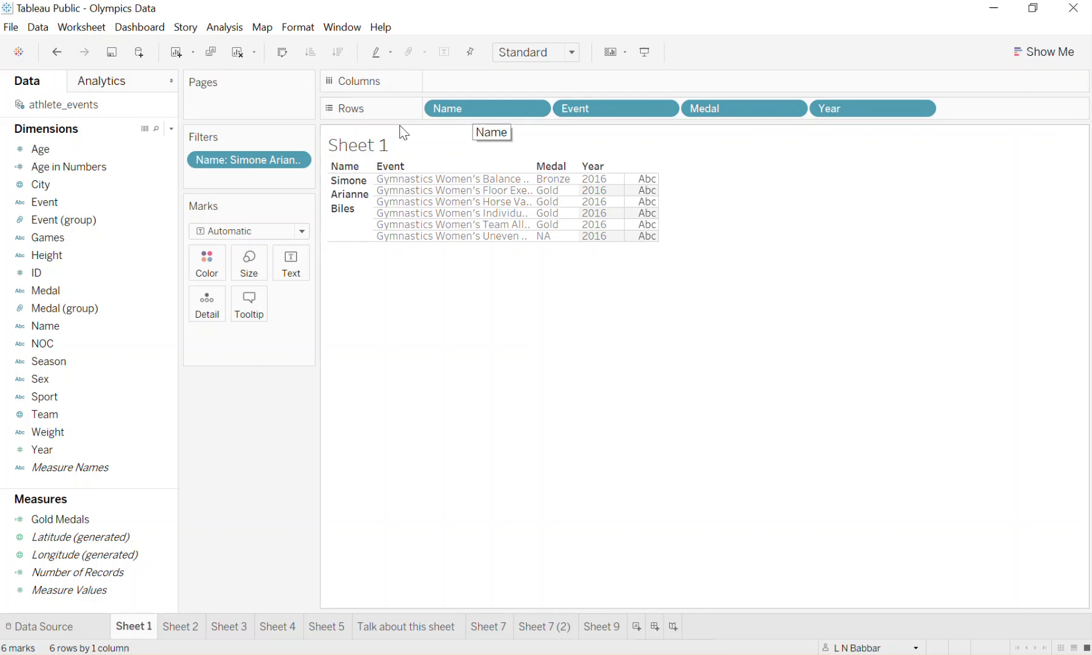
{"action": "left_click", "coordinate": [591, 109]}
Step: Create a new worksheet and add the Name dimension to its rows, choosing to filter it before adding
{"action": "left_click", "coordinate": [639, 626]}
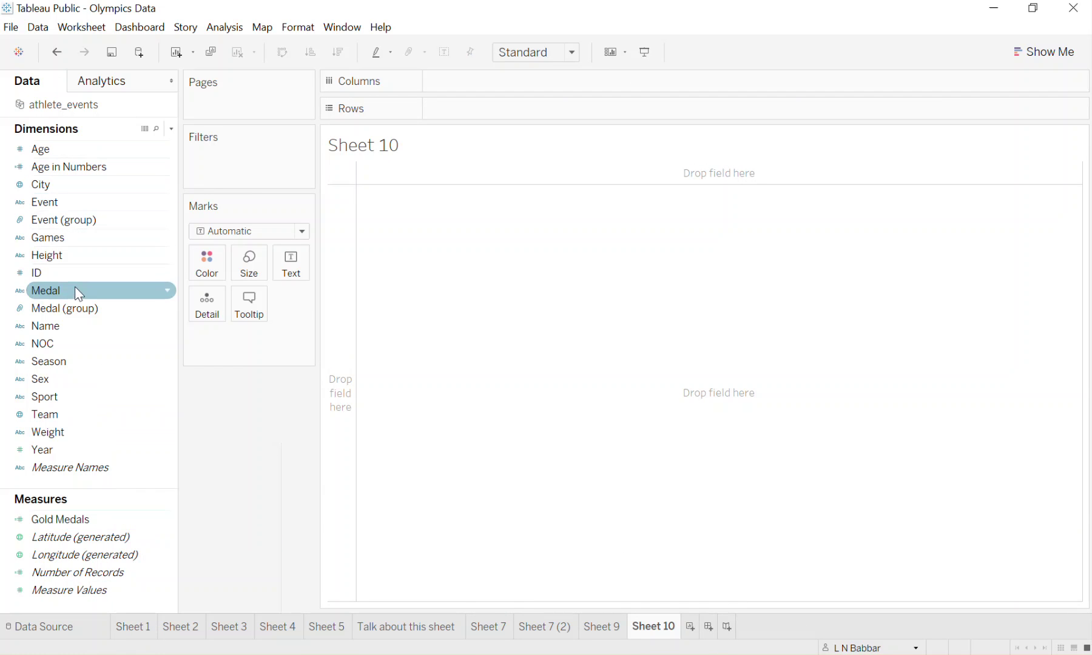
{"action": "left_click_drag", "start_coordinate": [82, 328], "coordinate": [587, 122]}
{"action": "mouse_move", "coordinate": [590, 113]}
{"action": "left_mouse_down"}
{"action": "mouse_move", "coordinate": [576, 92]}
{"action": "mouse_move", "coordinate": [576, 113]}
{"action": "left_mouse_up"}
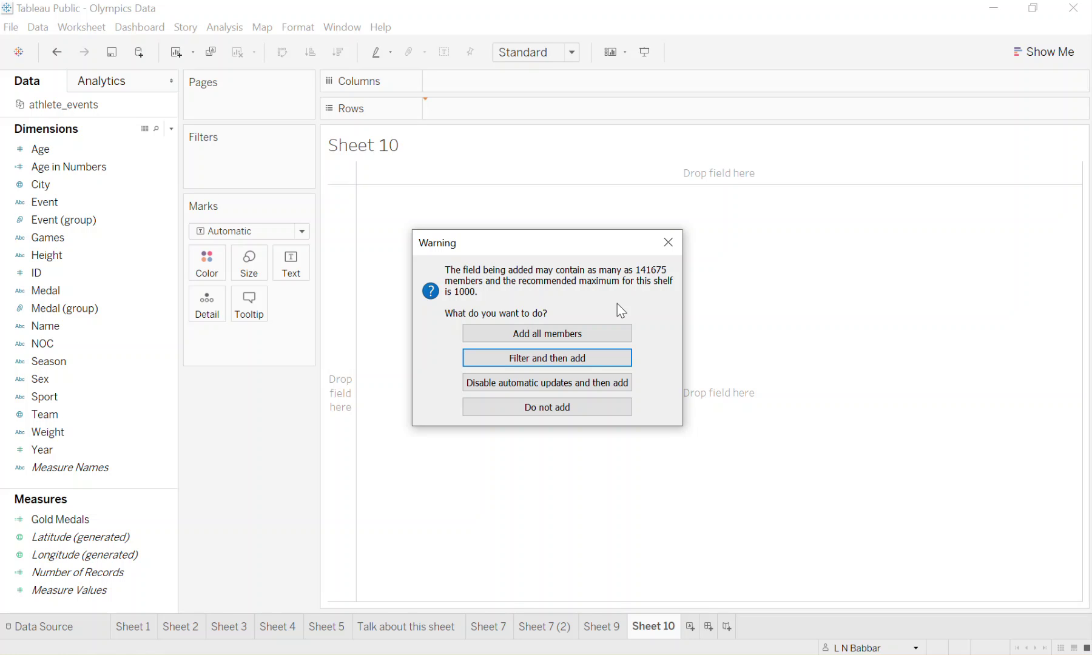
{"action": "left_click", "coordinate": [515, 362]}
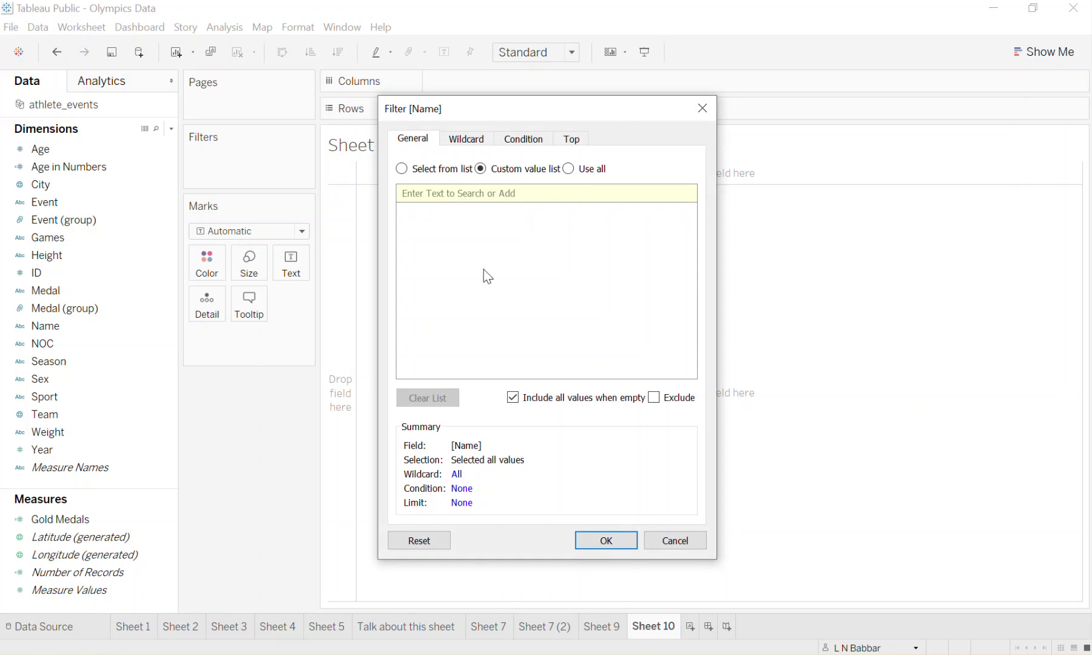
Step: Switch the Name filter to list selection, deselect all names and search for Simone Biles
{"action": "left_click", "coordinate": [432, 170]}
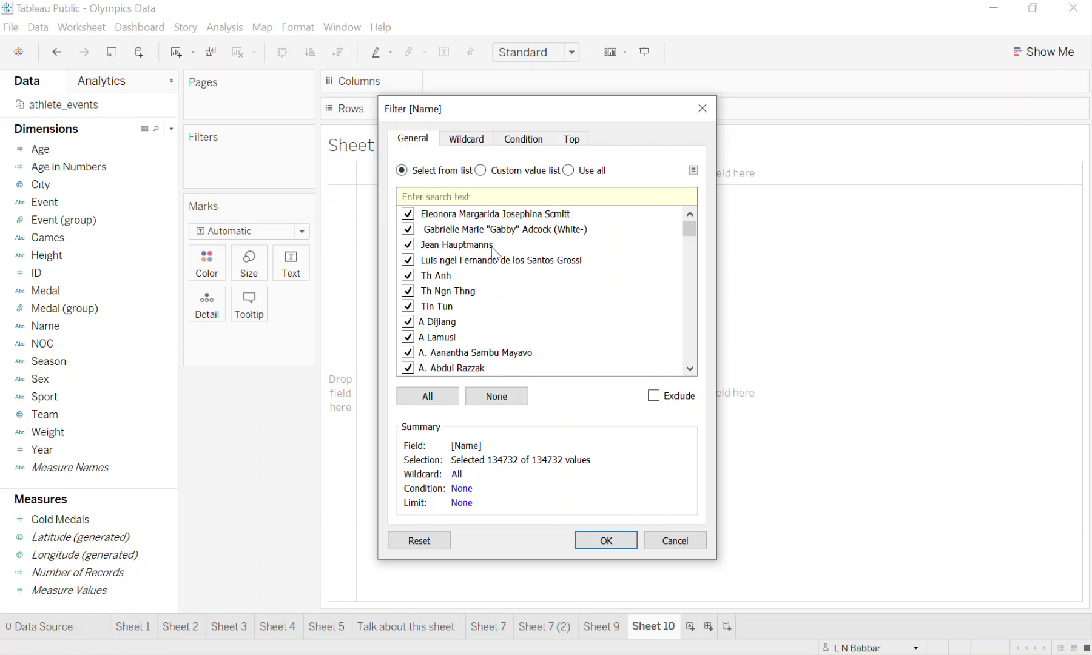
{"action": "left_click", "coordinate": [497, 396]}
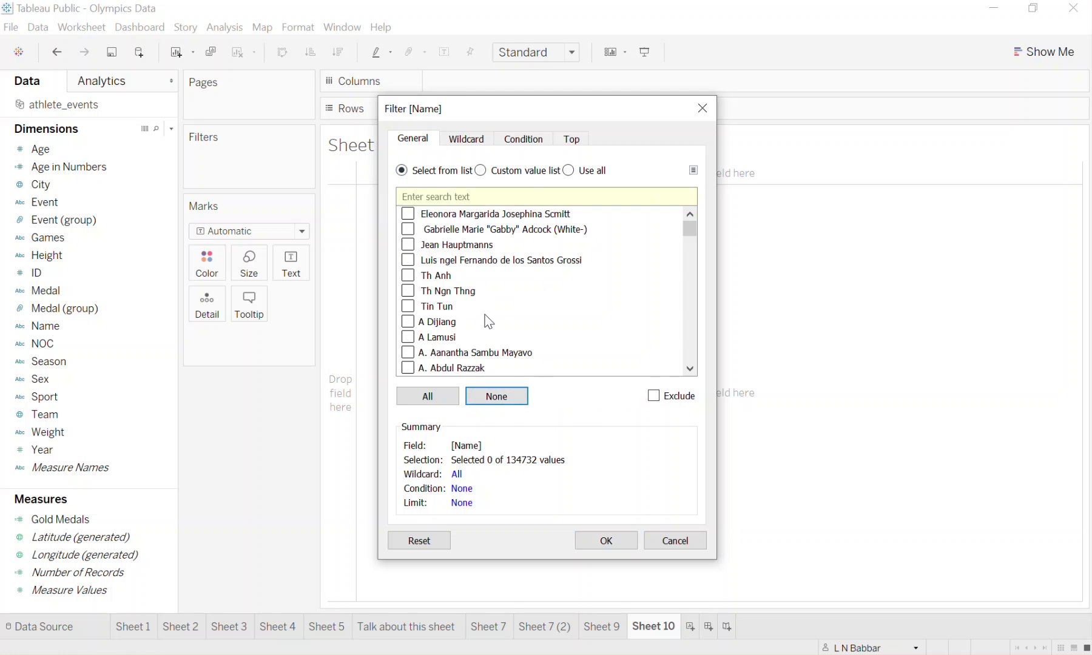
{"action": "left_click", "coordinate": [518, 196]}
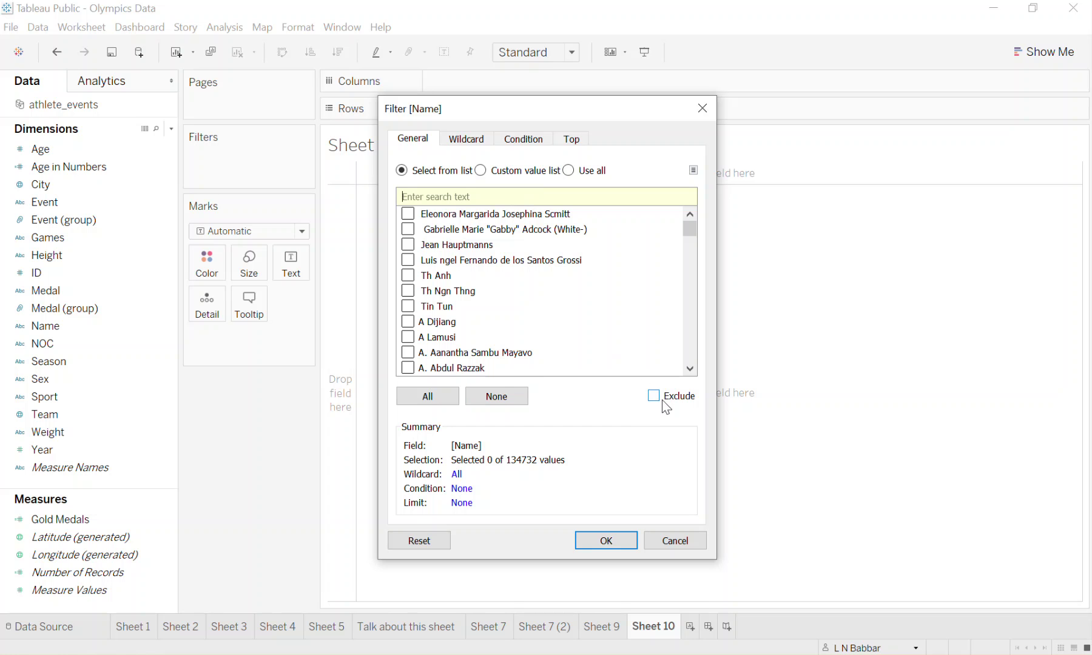
{"action": "type", "text": "Simone Biles"}
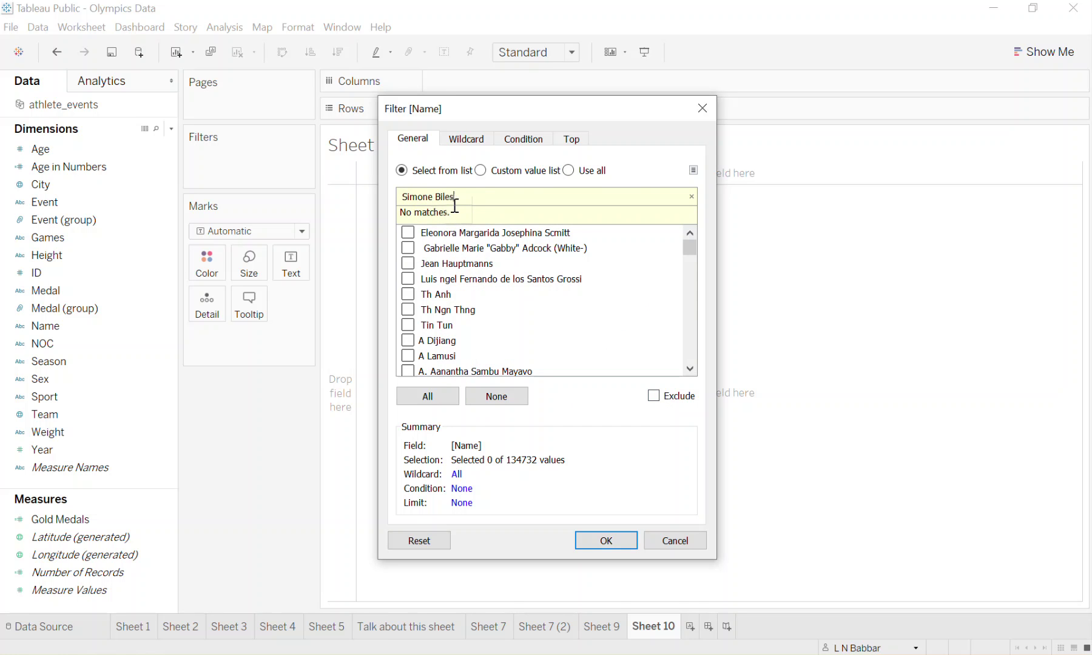
Step: Shorten the name search to Biles and apply the filter with only Simone Arianne Biles selected
{"action": "key", "text": "Home"}
{"action": "key", "text": "Delete"}
{"action": "key", "text": "Delete"}
{"action": "key", "text": "Delete"}
{"action": "key", "text": "Delete"}
{"action": "key", "text": "Delete"}
{"action": "key", "text": "Delete"}
{"action": "key", "text": "Delete"}
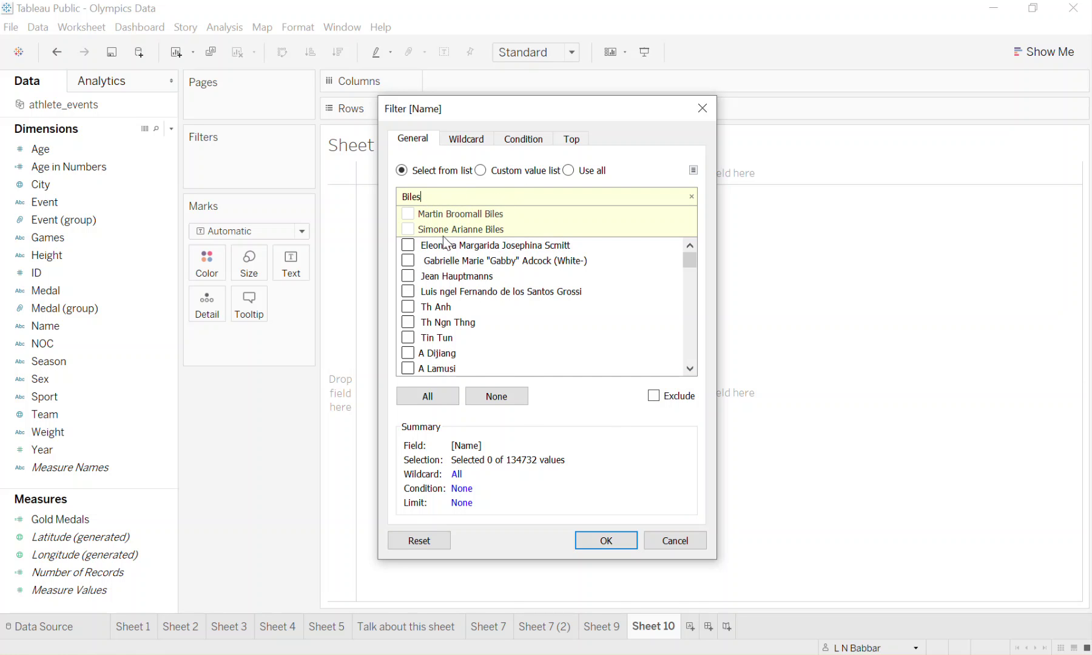
{"action": "left_click", "coordinate": [410, 231]}
{"action": "left_click", "coordinate": [614, 546]}
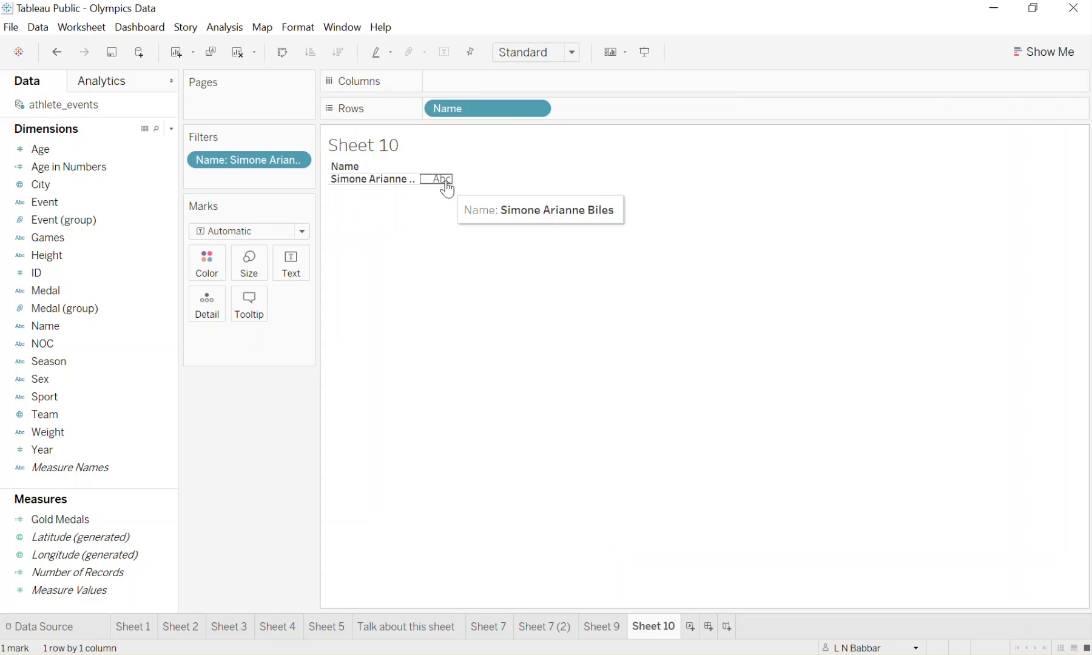
Step: Add the Event dimension after Name in Sheet 10's rows, using a list filter that keeps every gymnastics event selected
{"action": "left_click", "coordinate": [134, 632]}
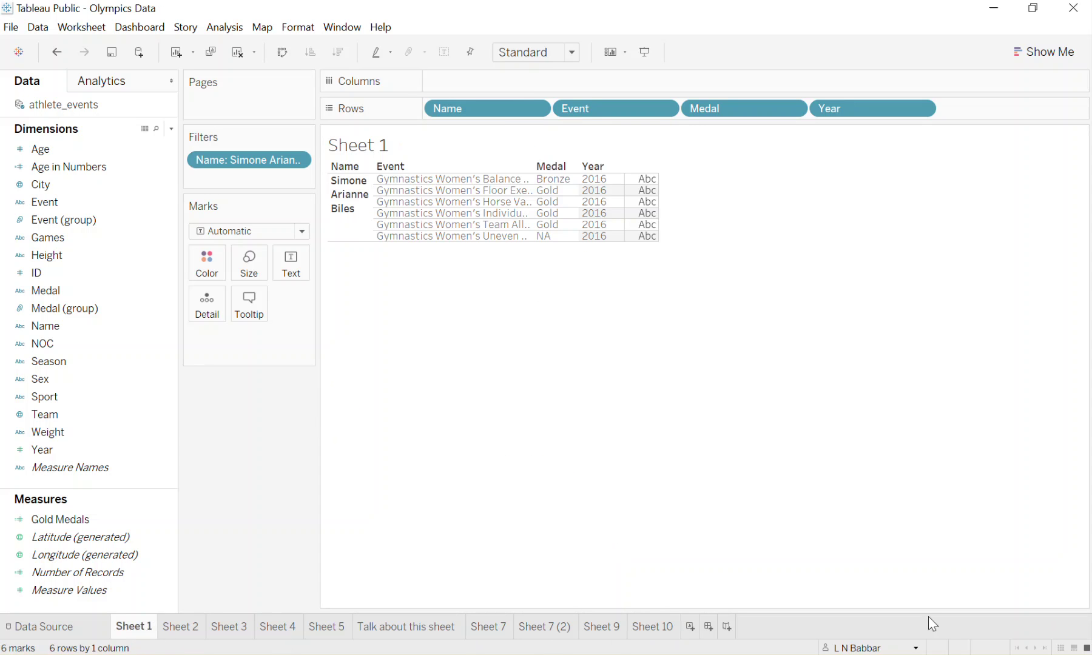
{"action": "left_click", "coordinate": [650, 635]}
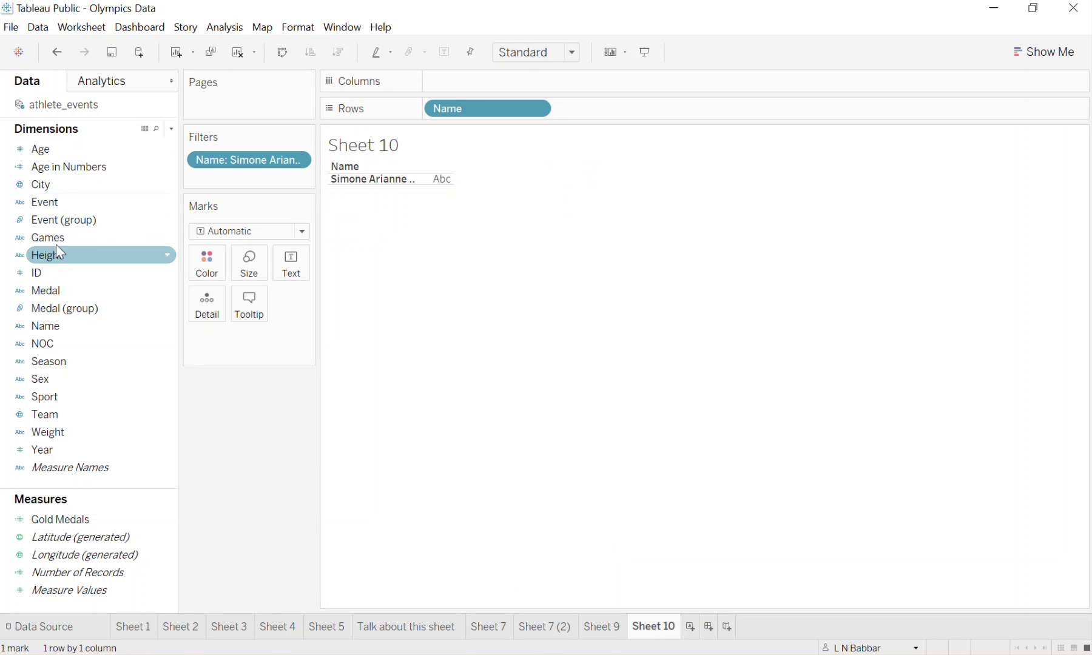
{"action": "left_click_drag", "start_coordinate": [44, 203], "coordinate": [756, 115]}
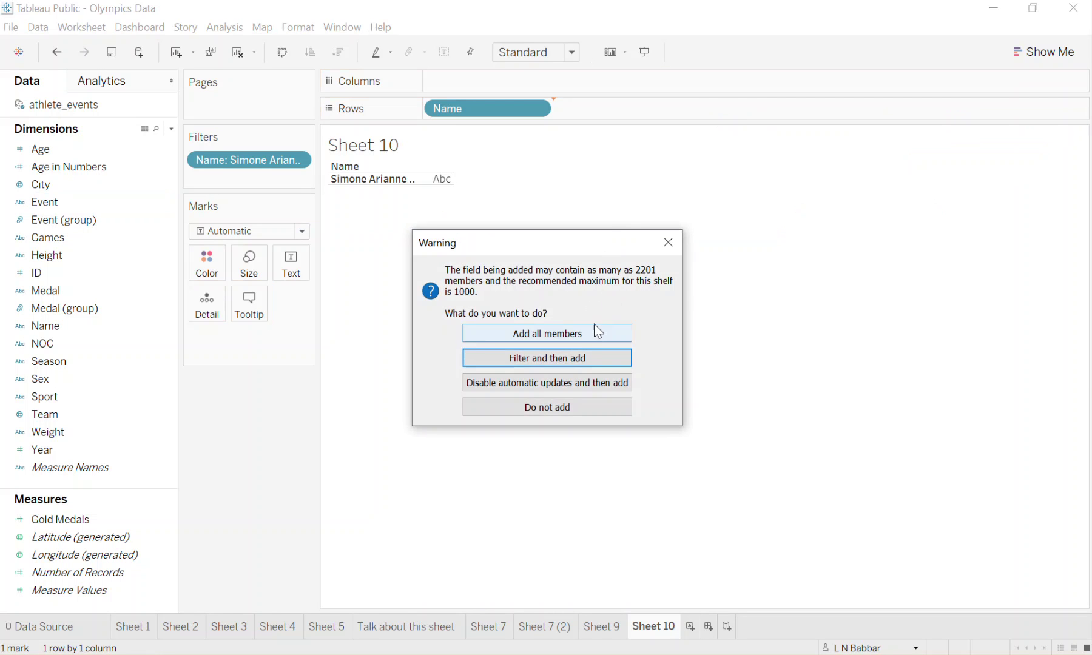
{"action": "left_click", "coordinate": [592, 359]}
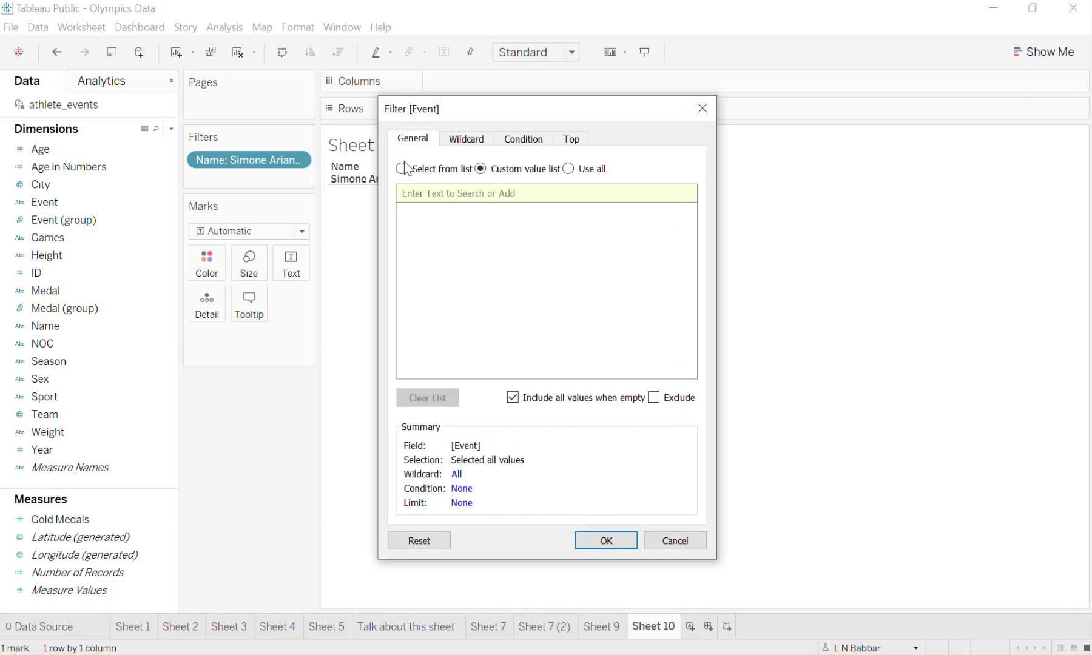
{"action": "left_click", "coordinate": [402, 171]}
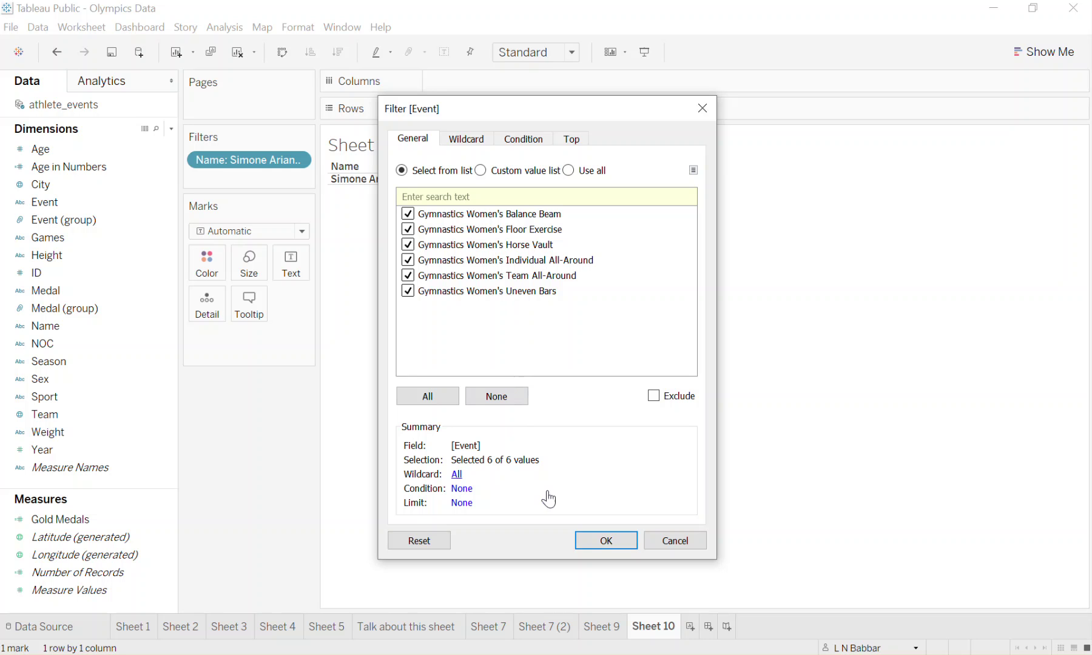
{"action": "left_click", "coordinate": [601, 540]}
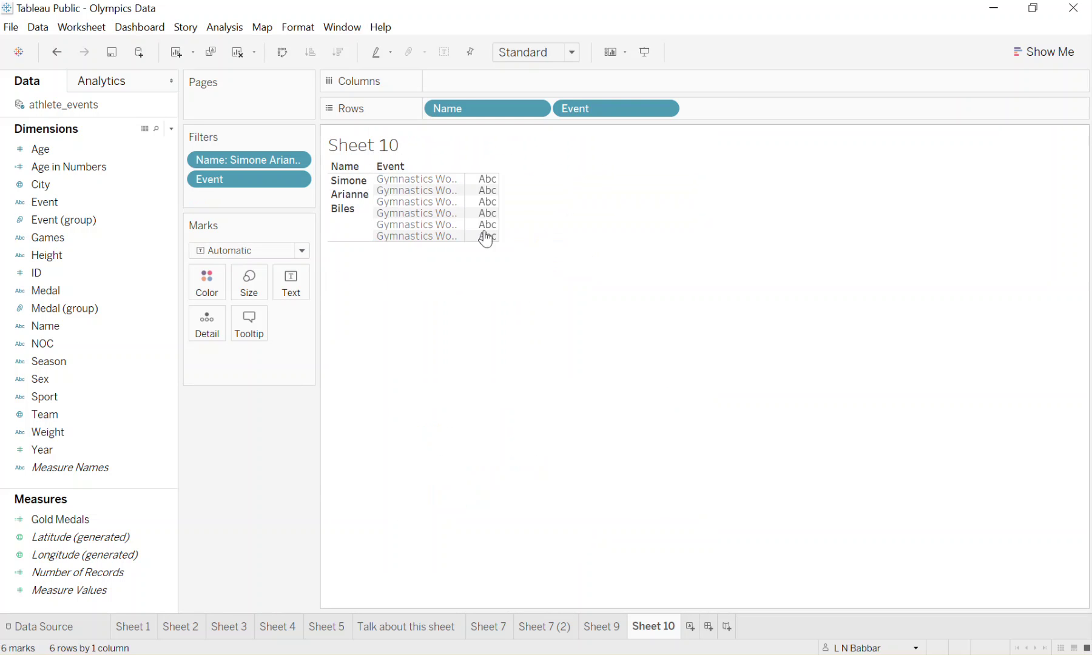
{"action": "mouse_move", "coordinate": [469, 182]}
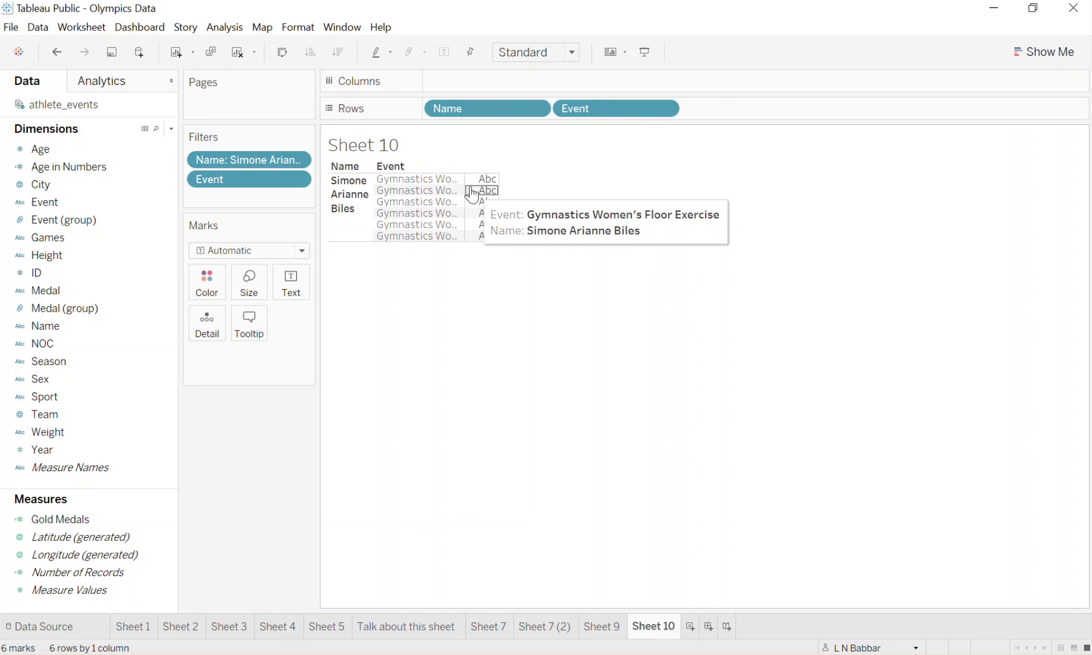
Step: Add the Medal and Team dimensions after Event in the rows, including all members of Team
{"action": "left_click_drag", "start_coordinate": [75, 290], "coordinate": [765, 113]}
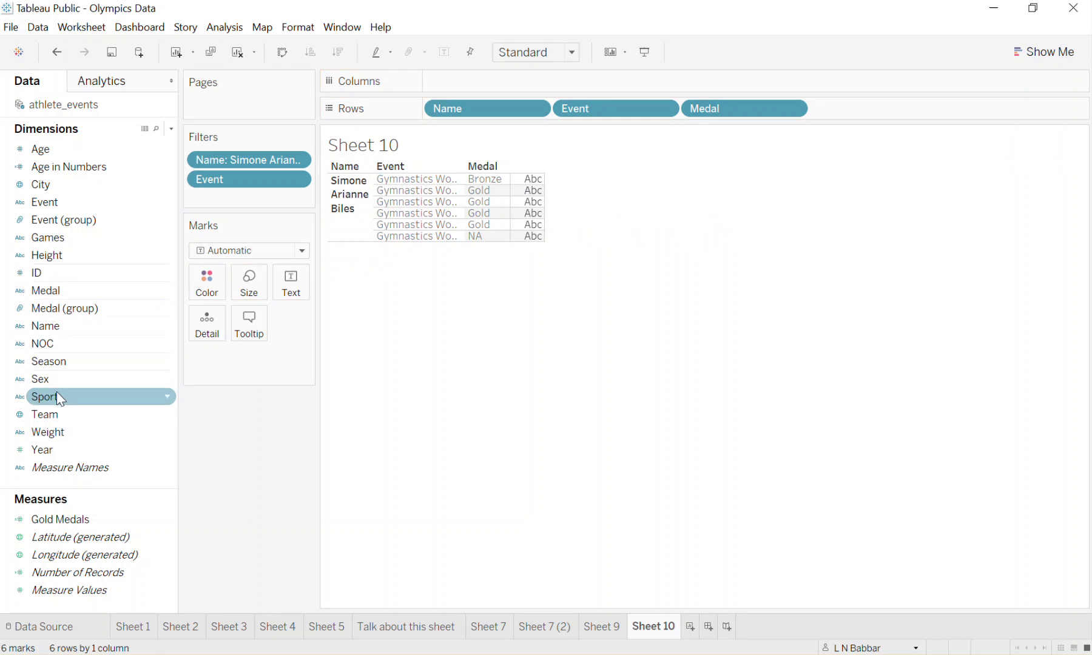
{"action": "left_click_drag", "start_coordinate": [70, 413], "coordinate": [907, 111]}
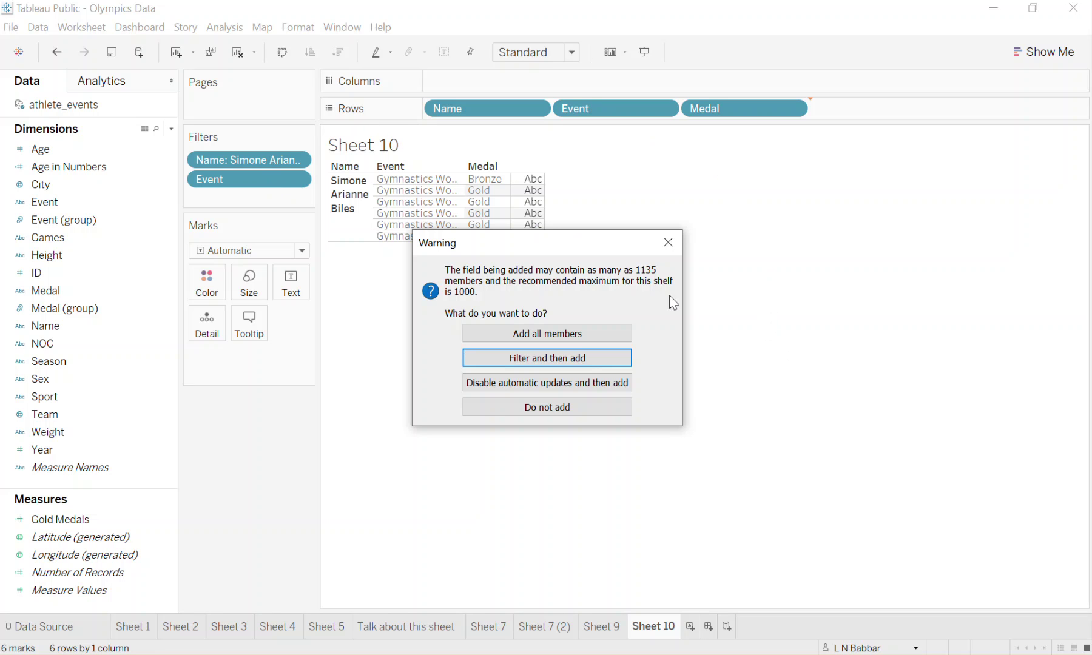
{"action": "left_click", "coordinate": [575, 329]}
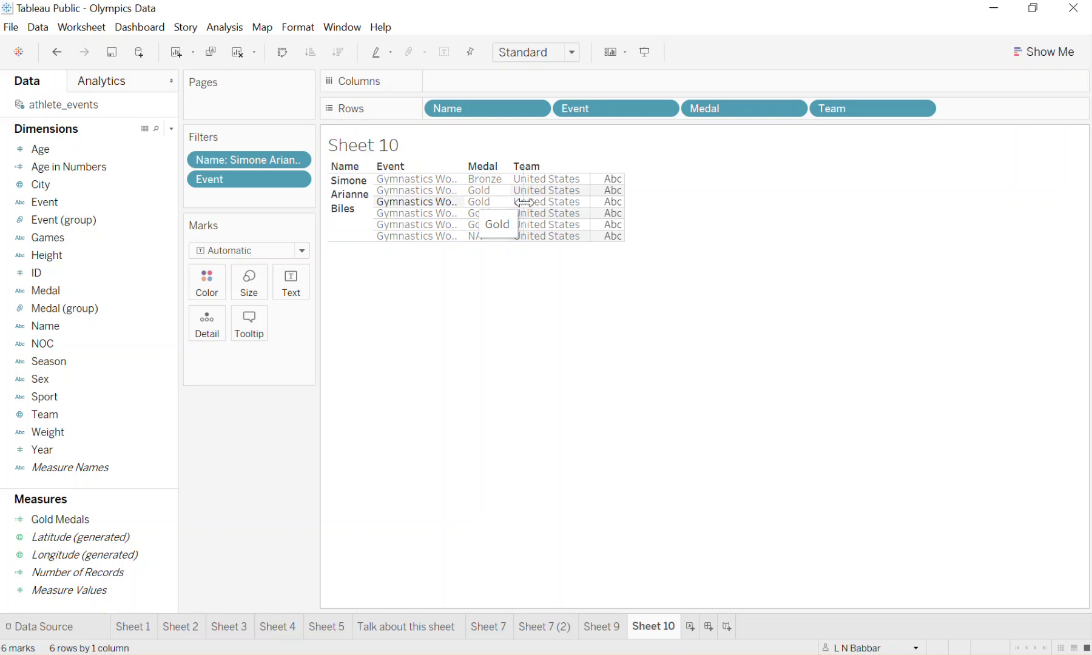
Step: Widen the Event column to fit the full event names and exclude the NA medal value from the table
{"action": "left_click_drag", "start_coordinate": [524, 202], "coordinate": [580, 207]}
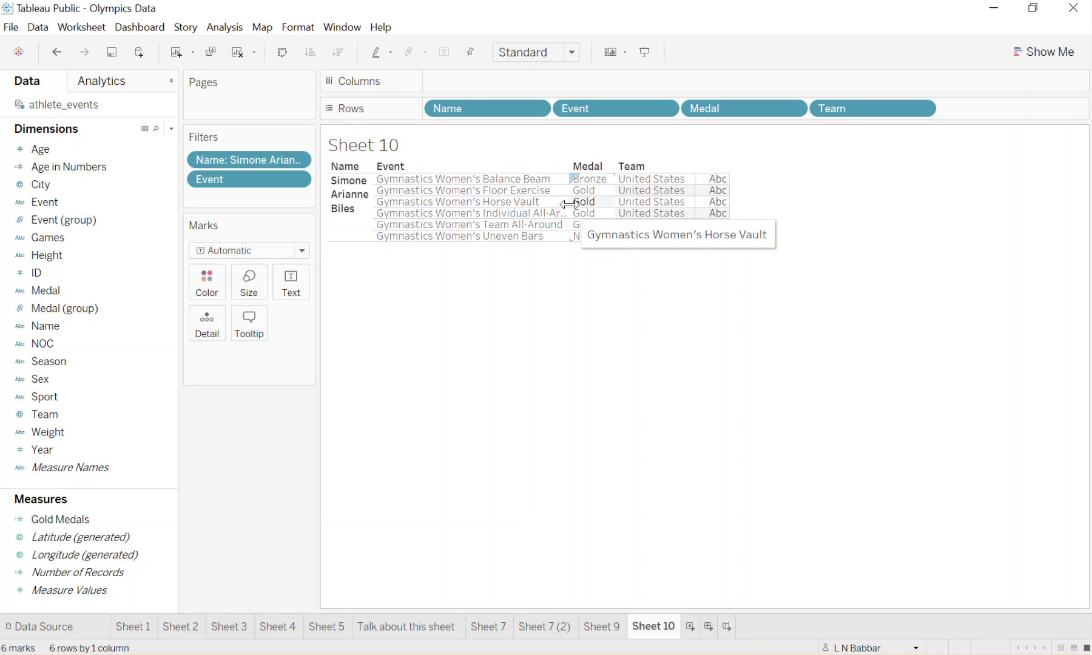
{"action": "left_click_drag", "start_coordinate": [623, 200], "coordinate": [596, 231]}
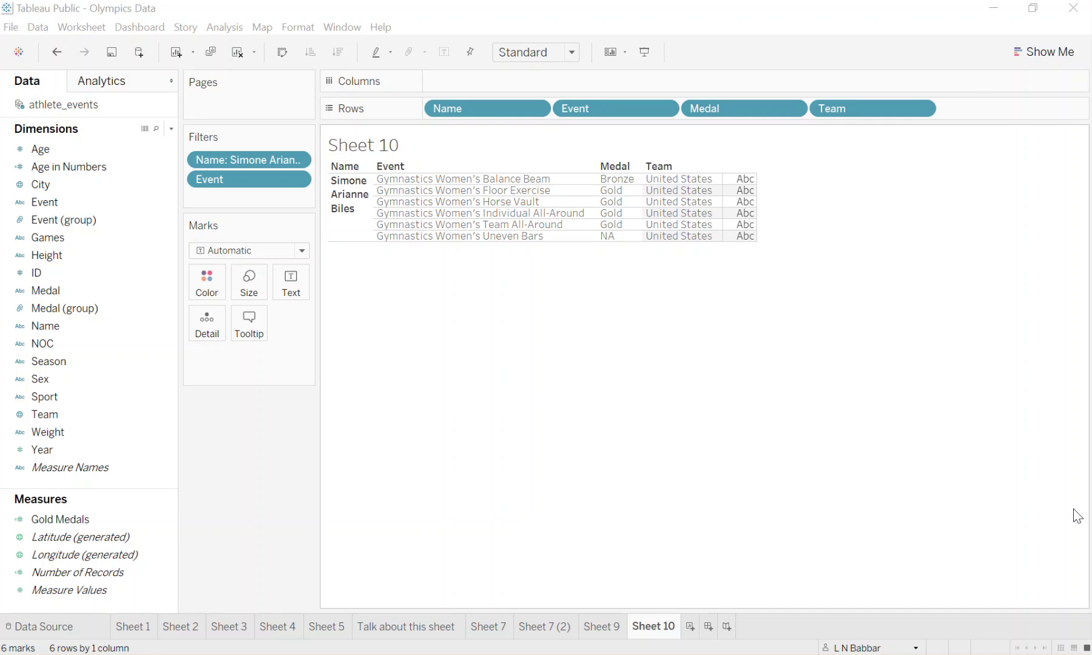
{"action": "right_click", "coordinate": [630, 233]}
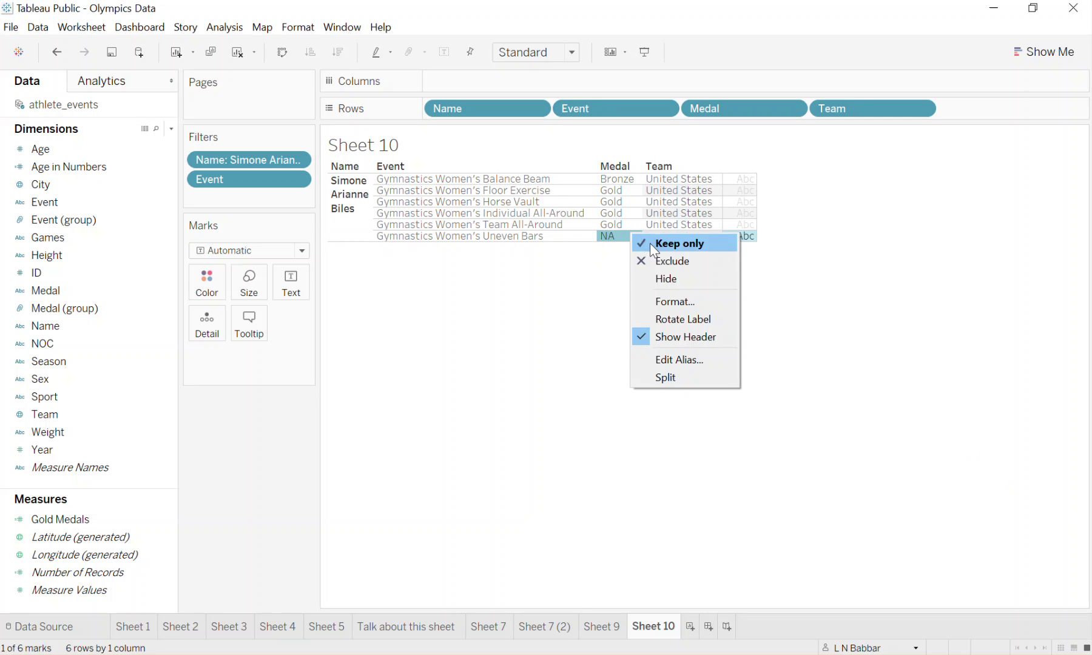
{"action": "left_click", "coordinate": [652, 261]}
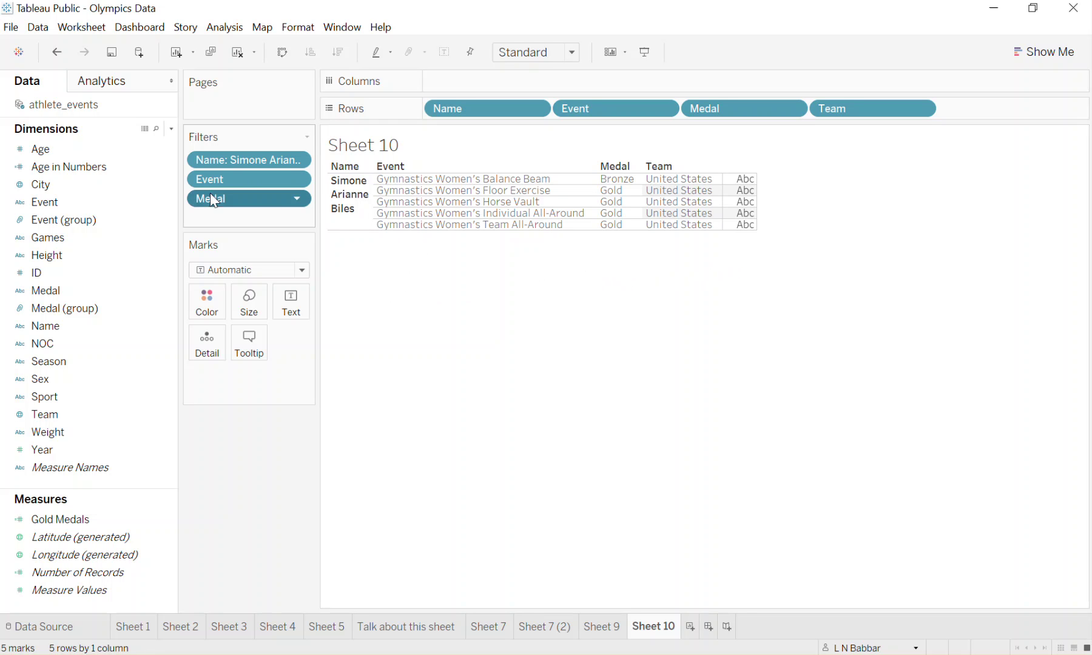
Step: Examine which values the Medal filter excludes and accept its settings as they are
{"action": "right_click", "coordinate": [274, 206]}
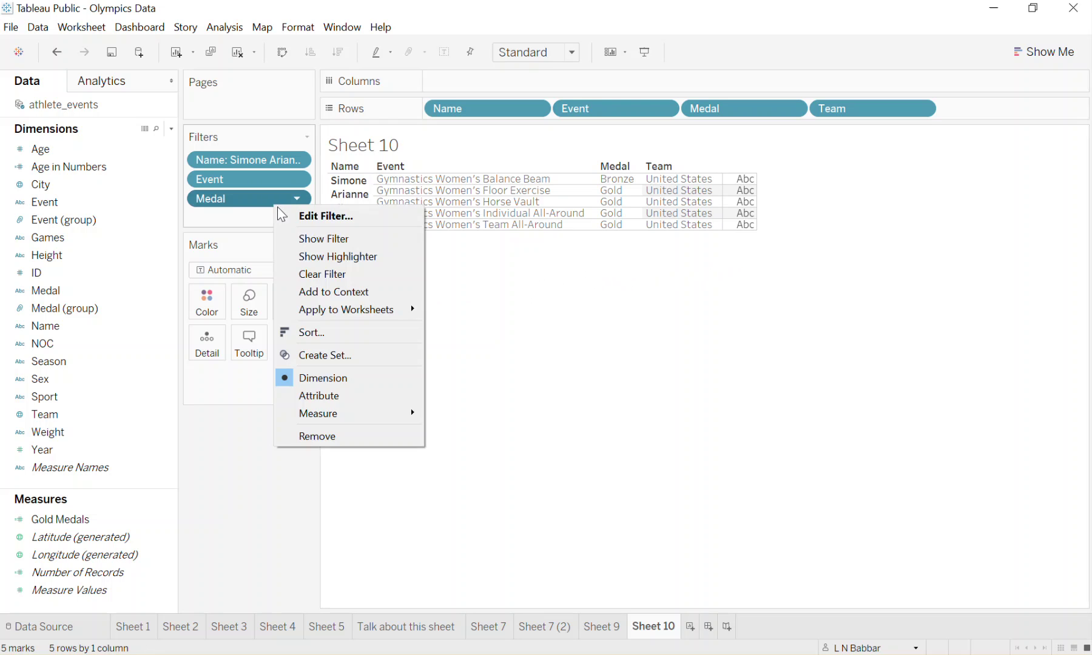
{"action": "left_click", "coordinate": [328, 220]}
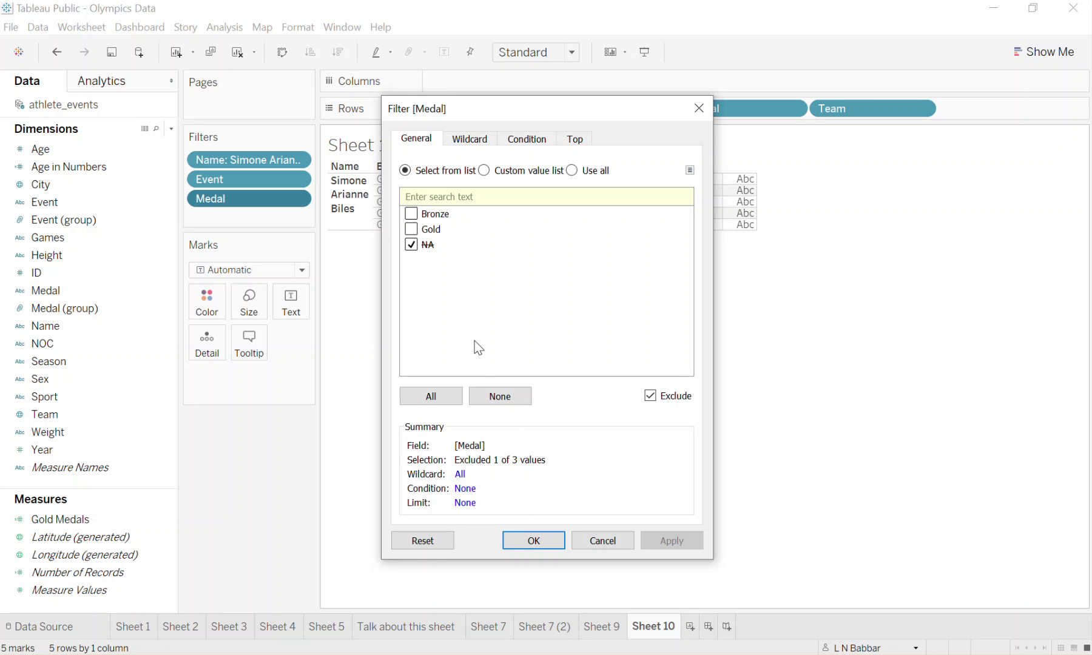
{"action": "left_click", "coordinate": [519, 541]}
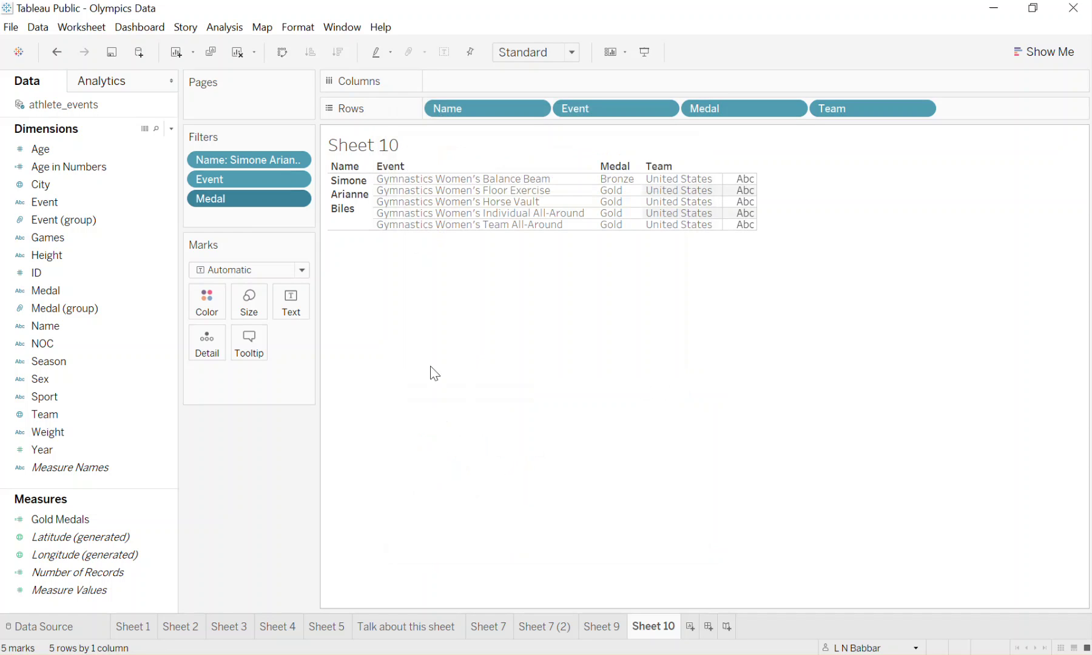
Step: Review the Name filter's settings in Sheet 10 and accept them as they are
{"action": "right_click", "coordinate": [278, 164]}
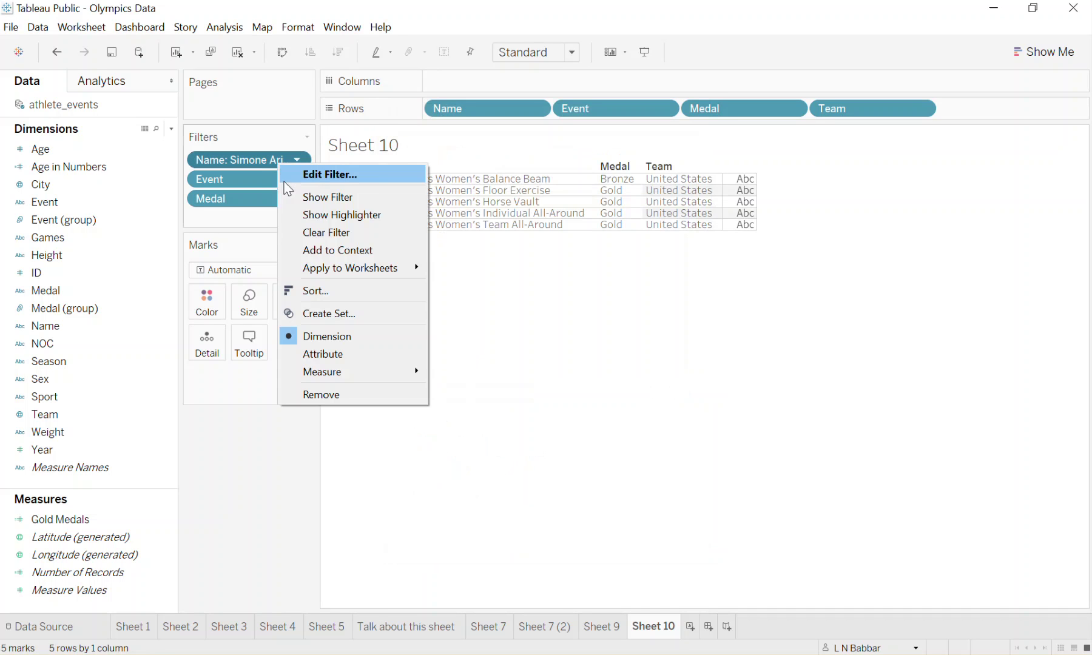
{"action": "left_click", "coordinate": [295, 178]}
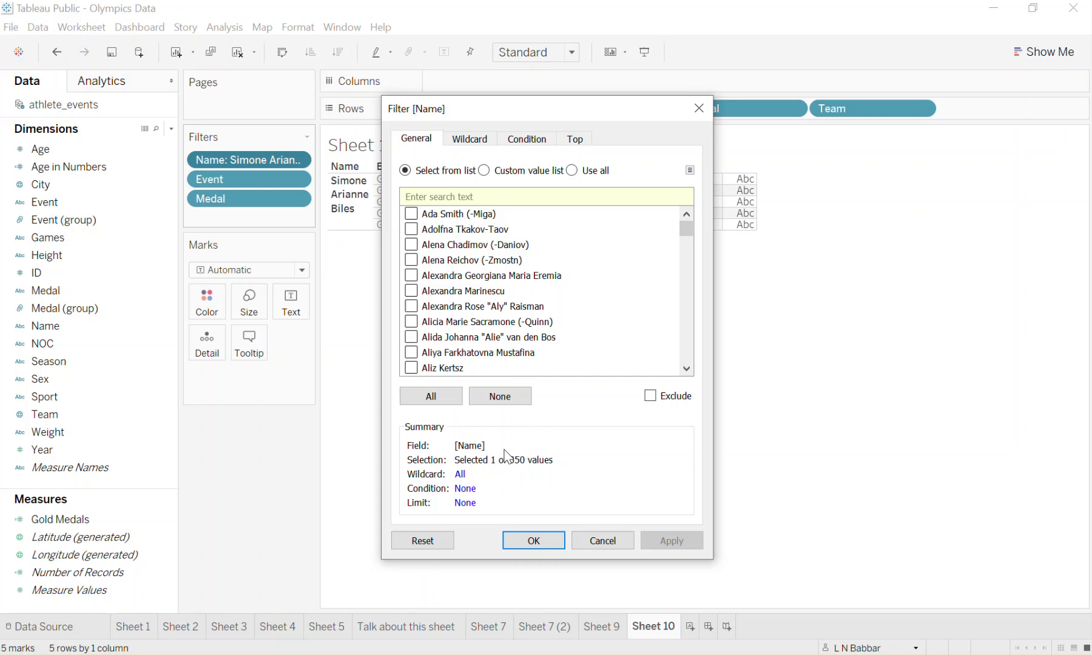
{"action": "left_click", "coordinate": [533, 541]}
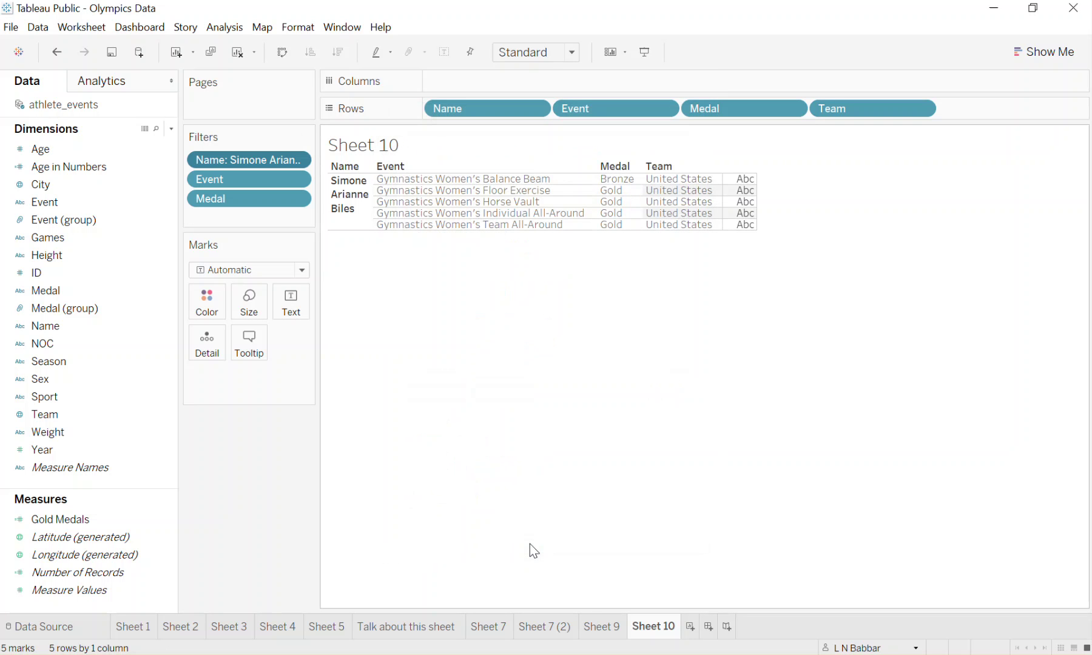
Step: Open Sheet 2 and widen the City column of its year and city table
{"action": "left_click", "coordinate": [182, 629]}
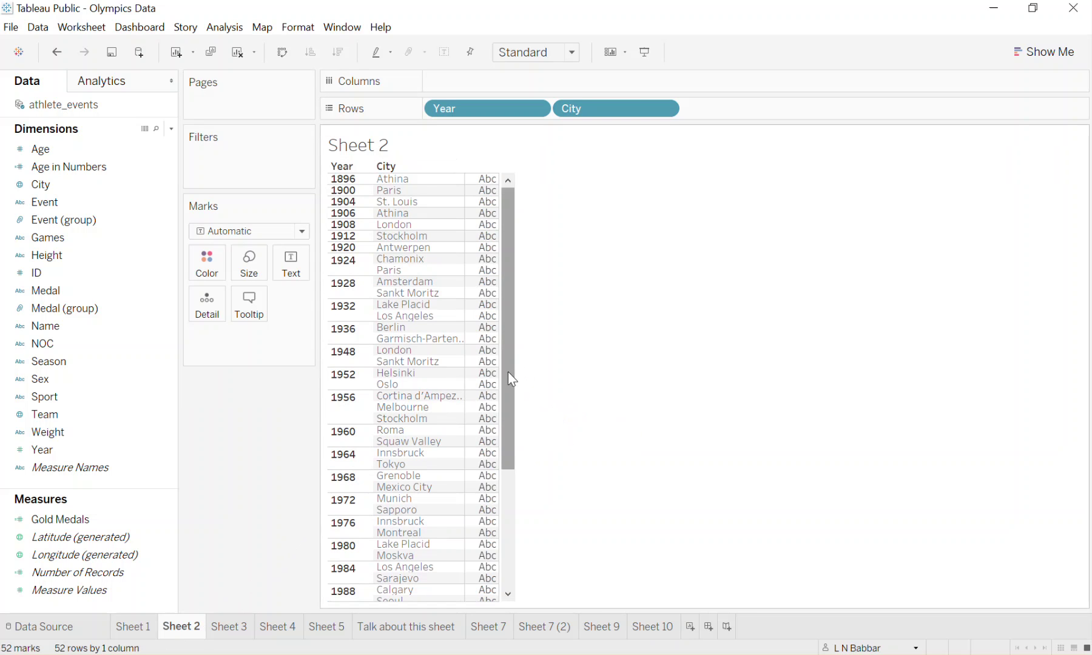
{"action": "left_click_drag", "start_coordinate": [506, 374], "coordinate": [513, 351]}
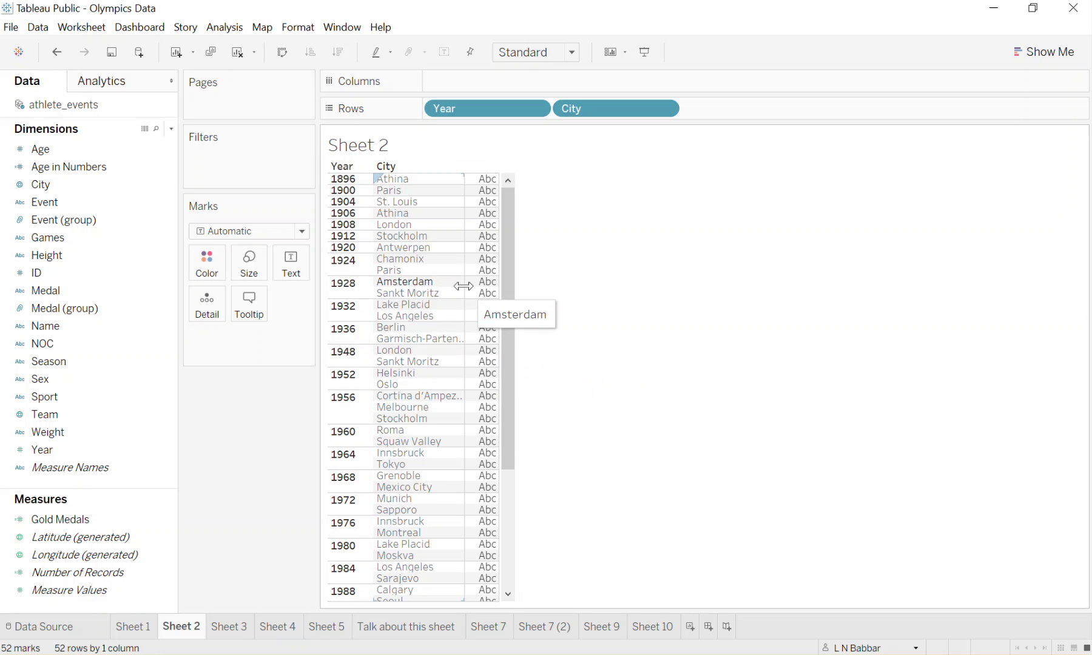
{"action": "left_click_drag", "start_coordinate": [464, 286], "coordinate": [482, 292]}
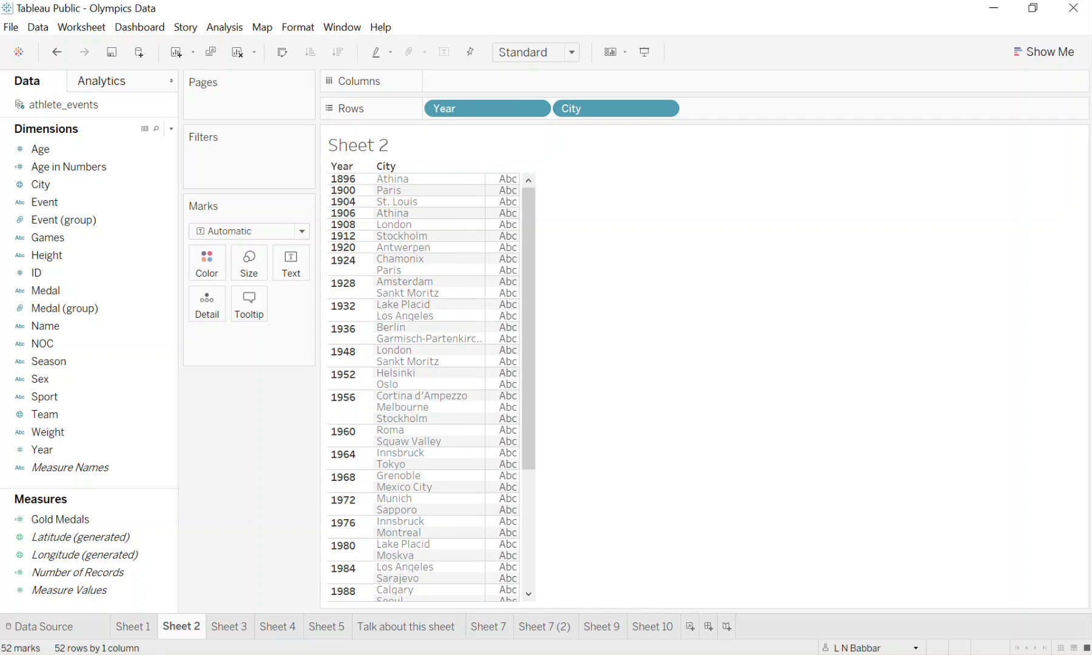
Step: Switch to the Kaggle dataset page in the browser, expand its description and examine how the City column is defined
{"action": "key", "text": "alt+Tab"}
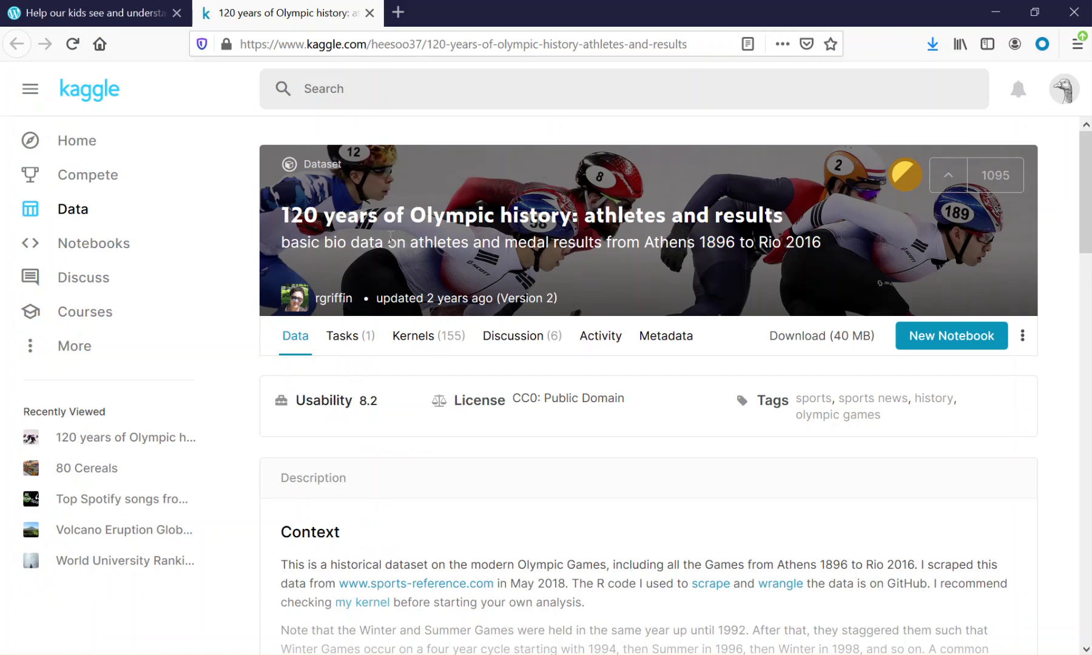
{"action": "scroll", "coordinate": [555, 386], "scroll_direction": "down", "scroll_amount": 6}
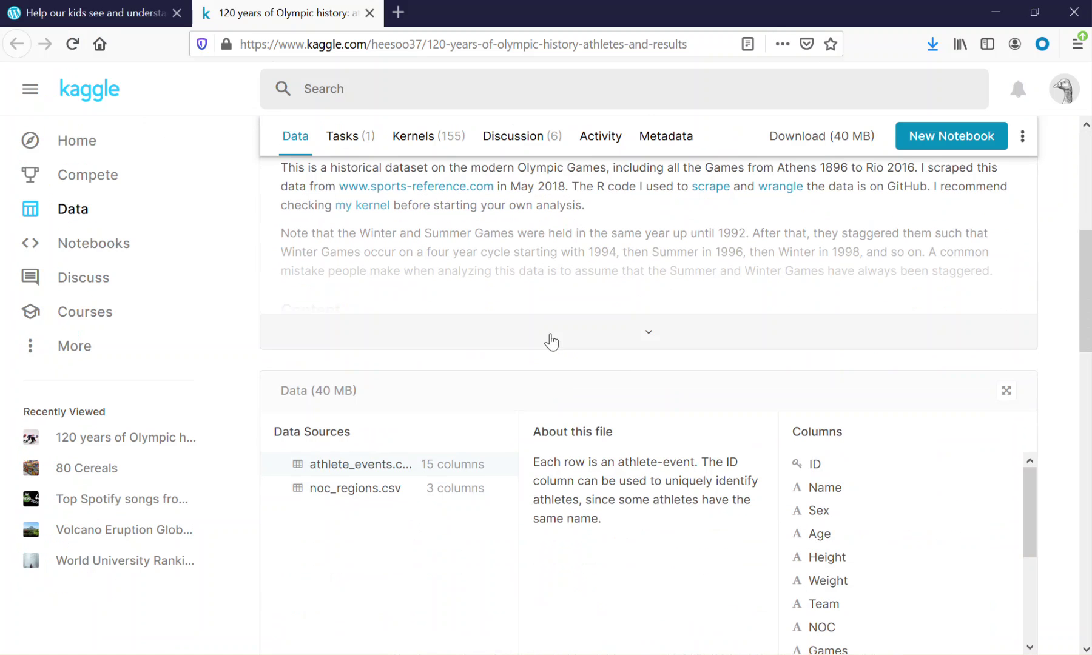
{"action": "left_click", "coordinate": [632, 345]}
{"action": "scroll", "coordinate": [632, 358], "scroll_direction": "down", "scroll_amount": 2}
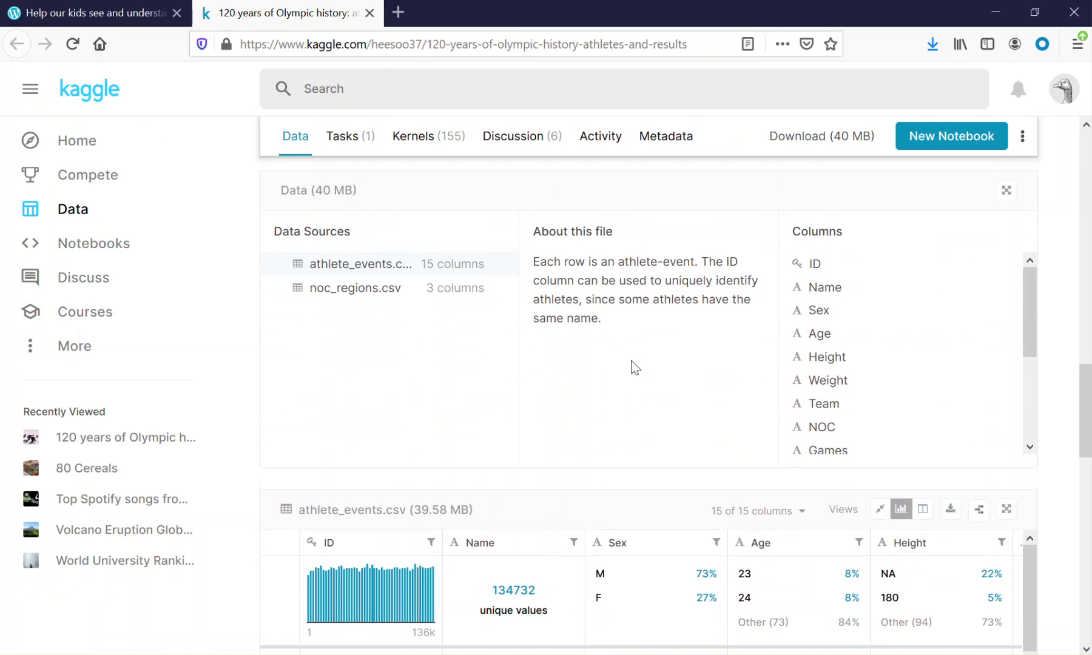
{"action": "scroll", "coordinate": [643, 309], "scroll_direction": "up", "scroll_amount": 5}
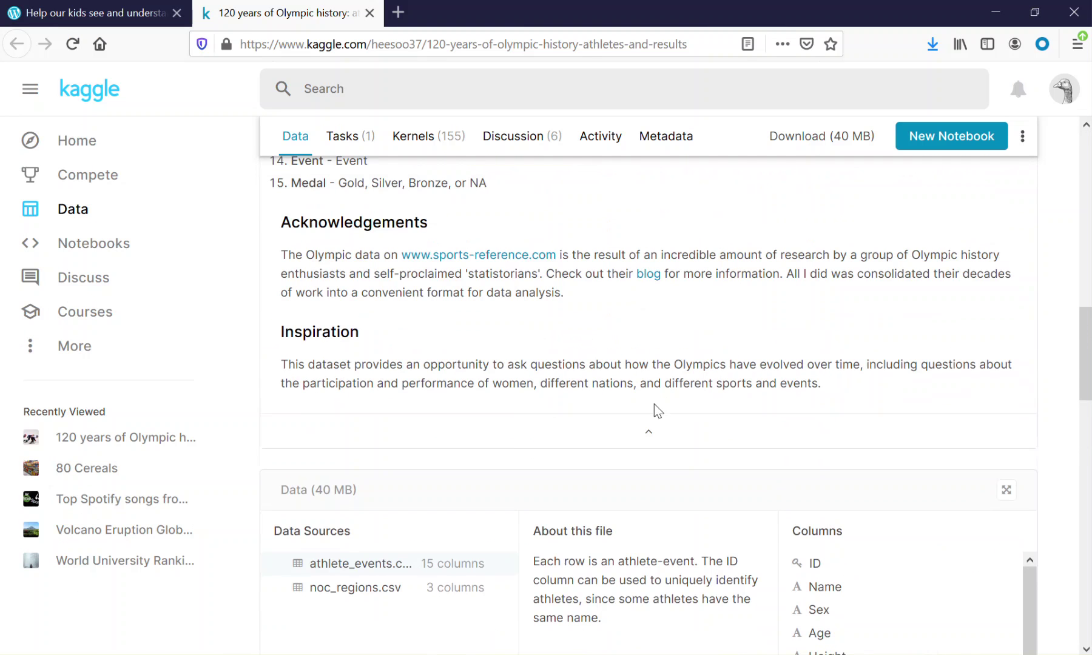
{"action": "scroll", "coordinate": [547, 310], "scroll_direction": "up", "scroll_amount": 1}
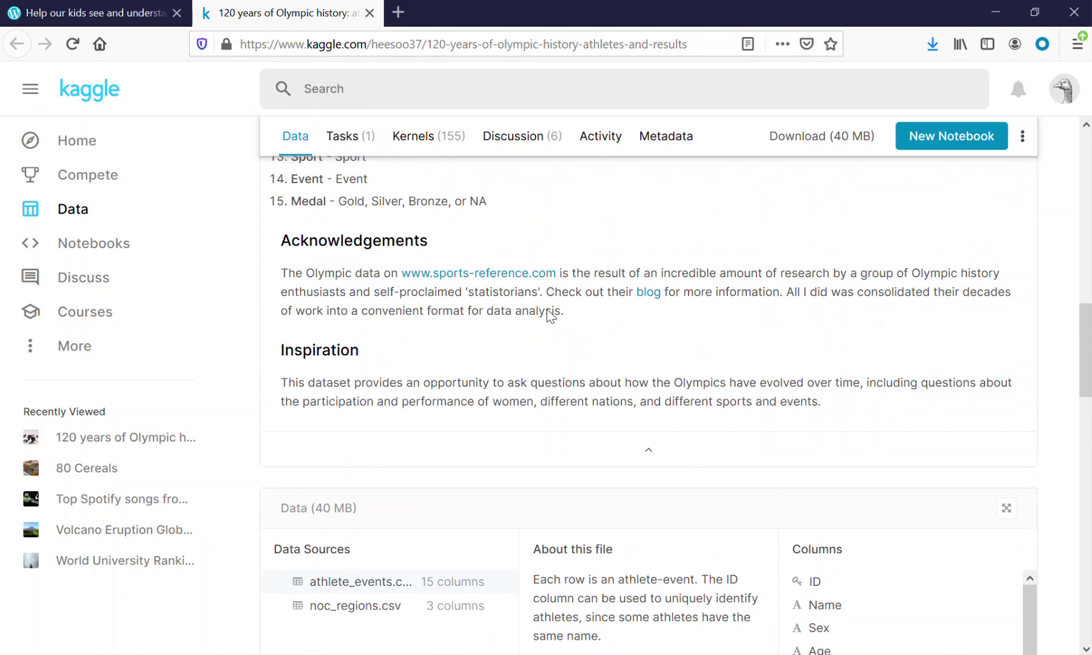
{"action": "scroll", "coordinate": [549, 312], "scroll_direction": "up", "scroll_amount": 4}
{"action": "scroll", "coordinate": [341, 262], "scroll_direction": "up", "scroll_amount": 2}
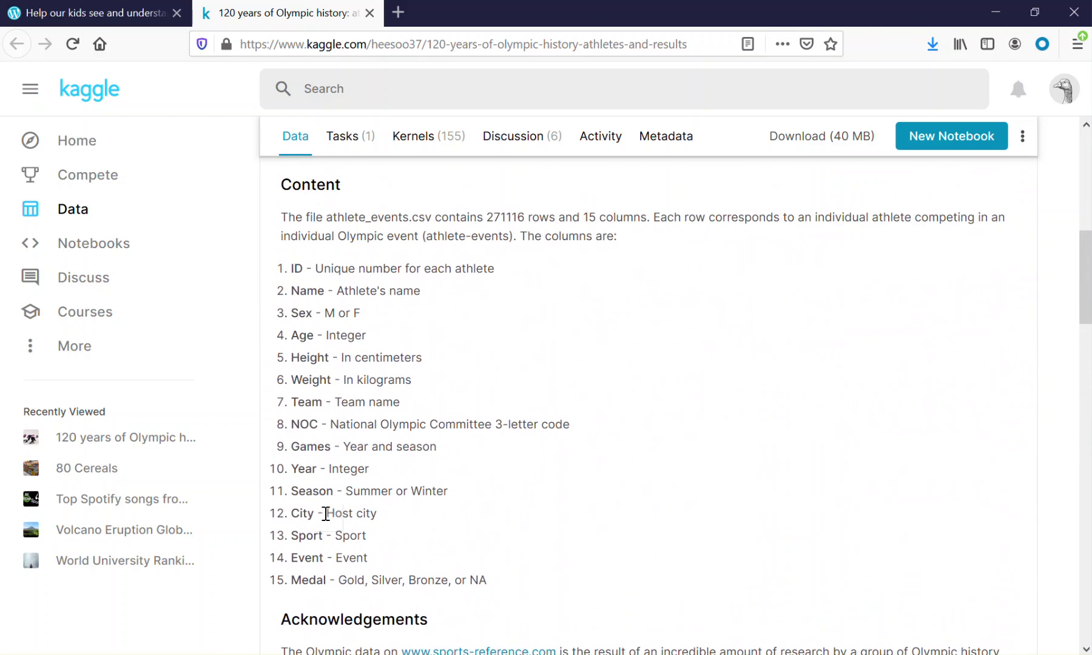
{"action": "left_click_drag", "start_coordinate": [326, 514], "coordinate": [379, 516]}
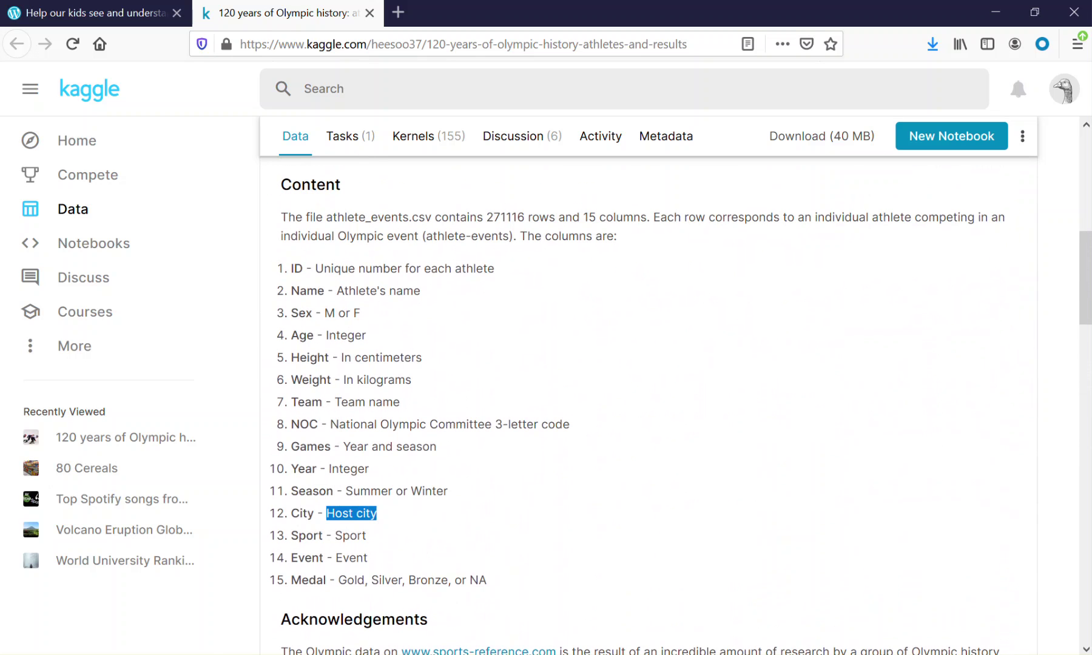
Step: Switch back to Tableau Public and add the Season dimension after City in Sheet 2's rows
{"action": "key", "text": "alt+Tab"}
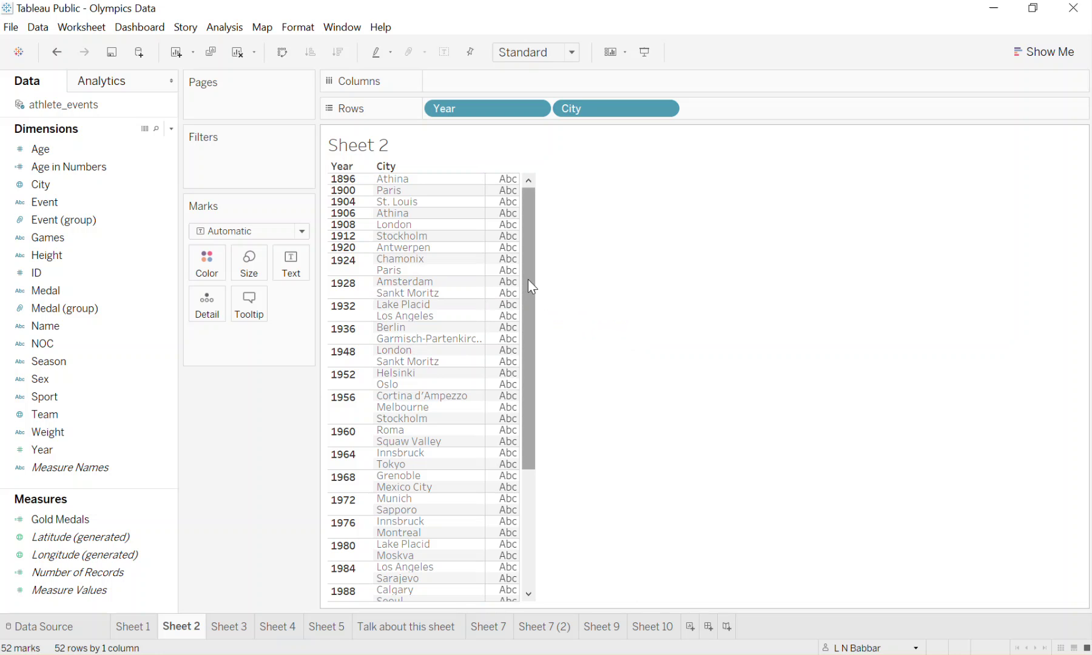
{"action": "left_click", "coordinate": [115, 362]}
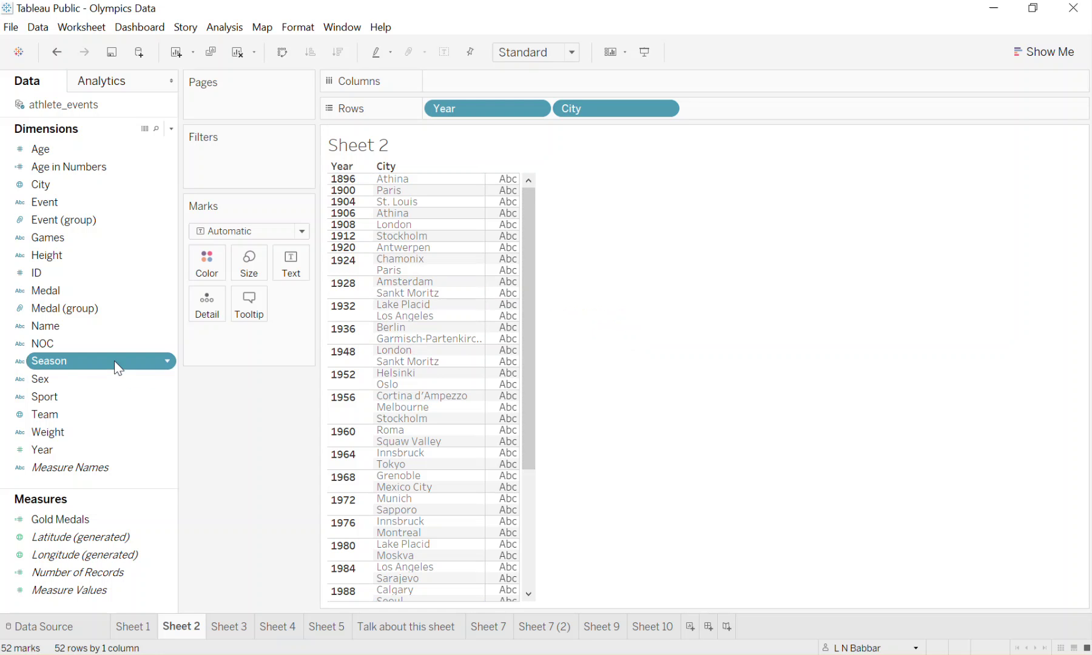
{"action": "mouse_move", "coordinate": [117, 366]}
{"action": "left_mouse_down"}
{"action": "mouse_move", "coordinate": [561, 151]}
{"action": "mouse_move", "coordinate": [752, 112]}
{"action": "left_mouse_up"}
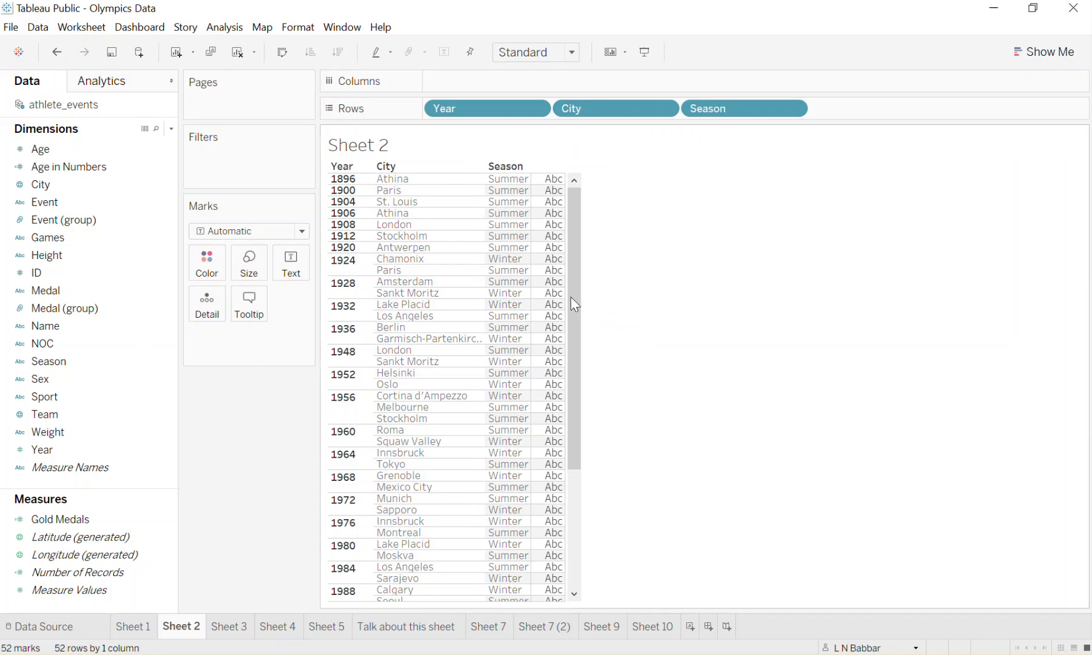
{"action": "mouse_move", "coordinate": [445, 515]}
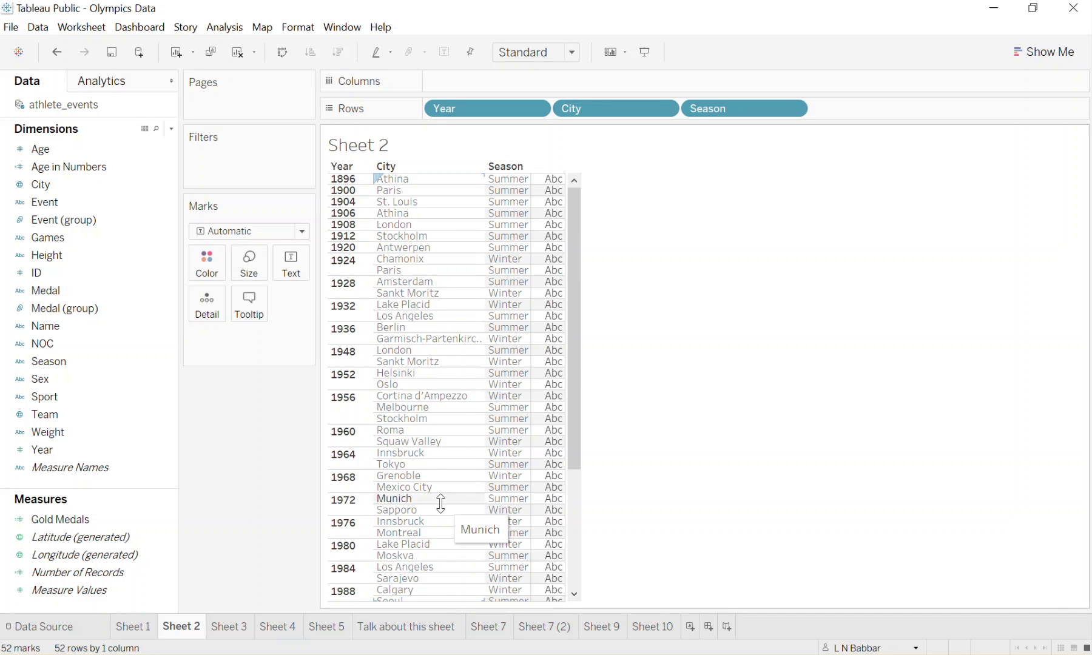
{"action": "mouse_move", "coordinate": [493, 504]}
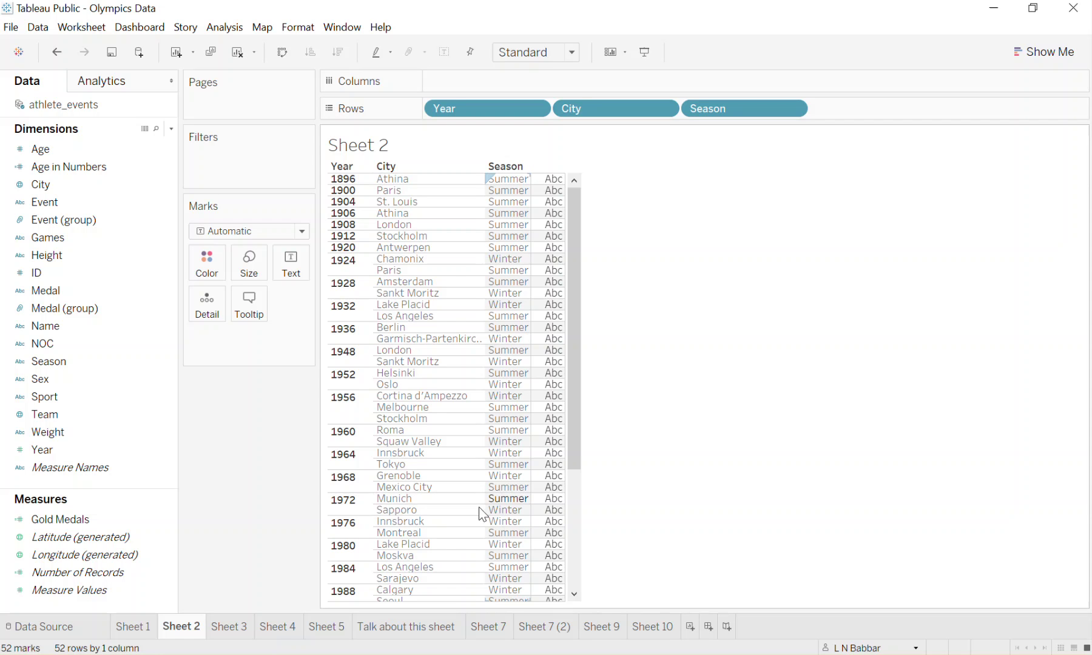
Step: Open the map worksheet named Talk about this sheet and remove Team from its marks, leaving City
{"action": "left_click", "coordinate": [231, 635]}
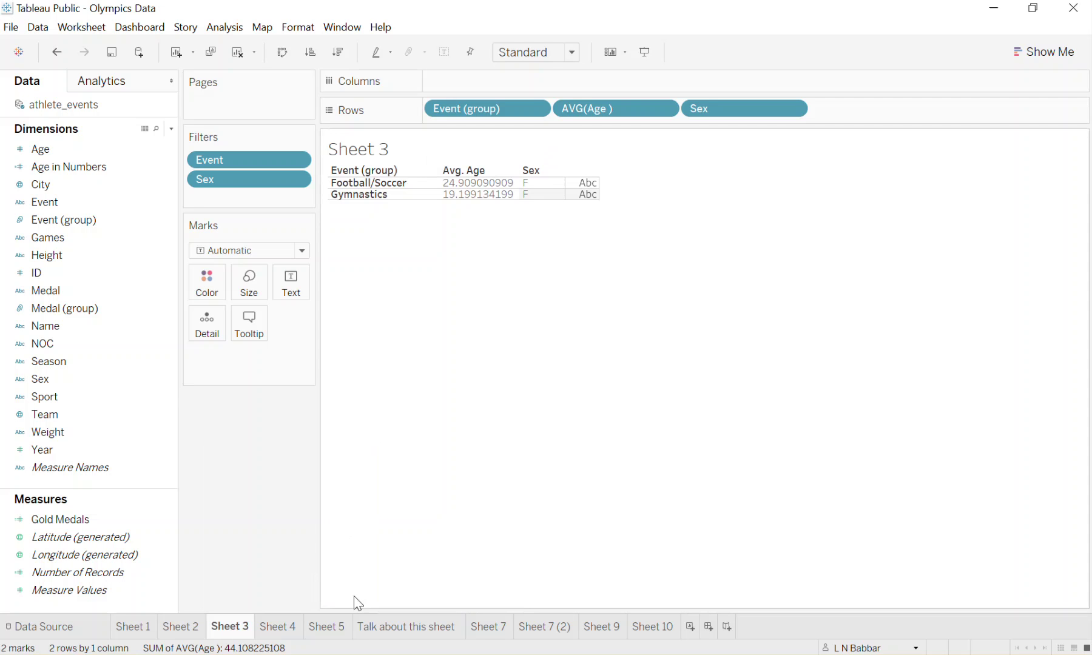
{"action": "left_click", "coordinate": [376, 630]}
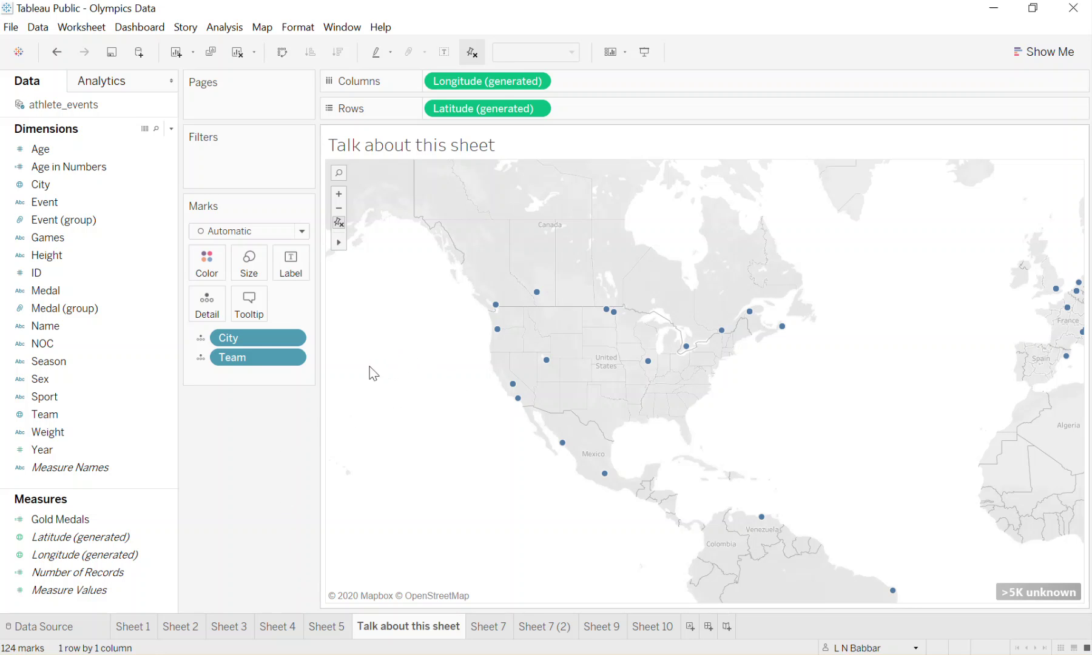
{"action": "left_click_drag", "start_coordinate": [274, 358], "coordinate": [95, 437]}
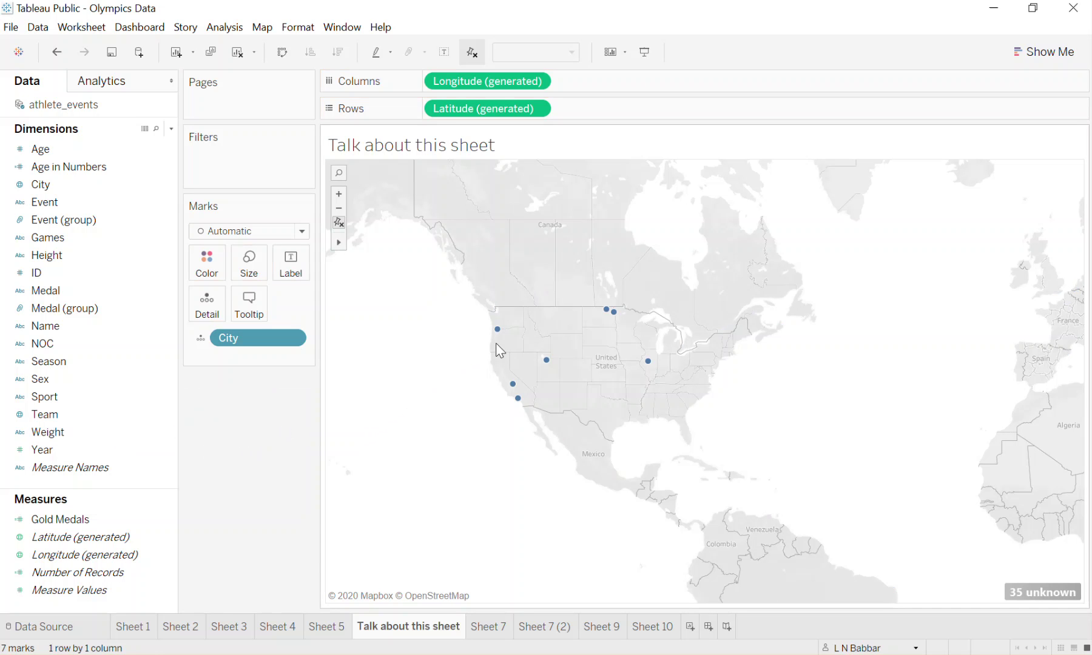
Step: Examine the plotted city marks and the unmatched City values in Edit Locations, and cancel without editing the matches
{"action": "mouse_move", "coordinate": [648, 363]}
{"action": "mouse_move", "coordinate": [616, 318]}
{"action": "mouse_move", "coordinate": [515, 392]}
{"action": "scroll", "coordinate": [582, 386], "scroll_direction": "down", "scroll_amount": 2}
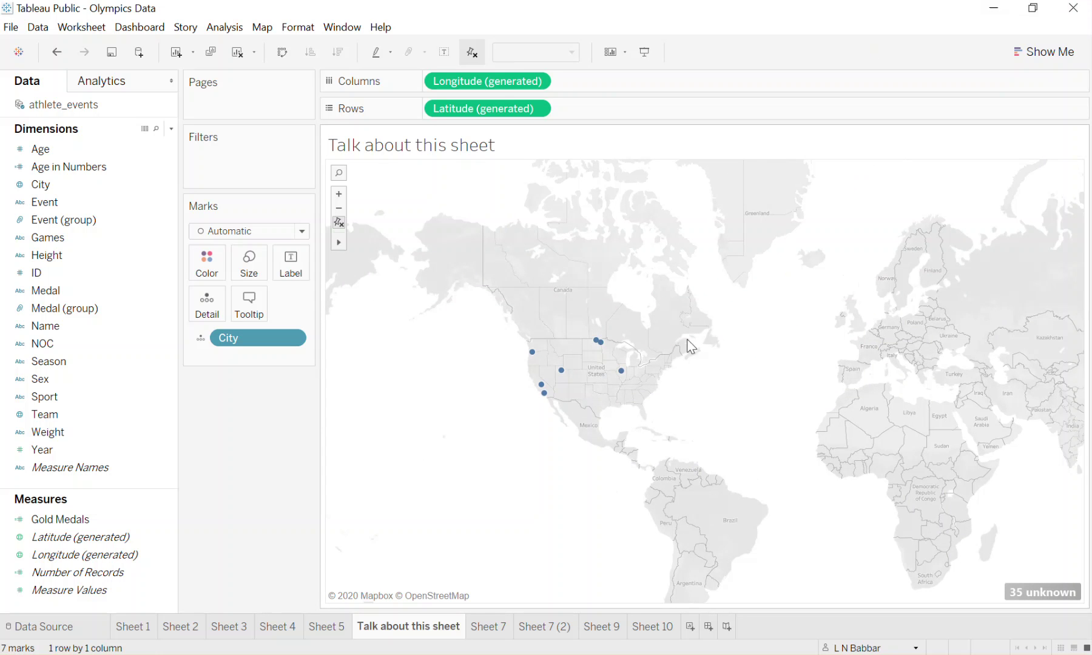
{"action": "mouse_move", "coordinate": [621, 382]}
{"action": "left_click", "coordinate": [1076, 592]}
{"action": "left_click", "coordinate": [574, 291]}
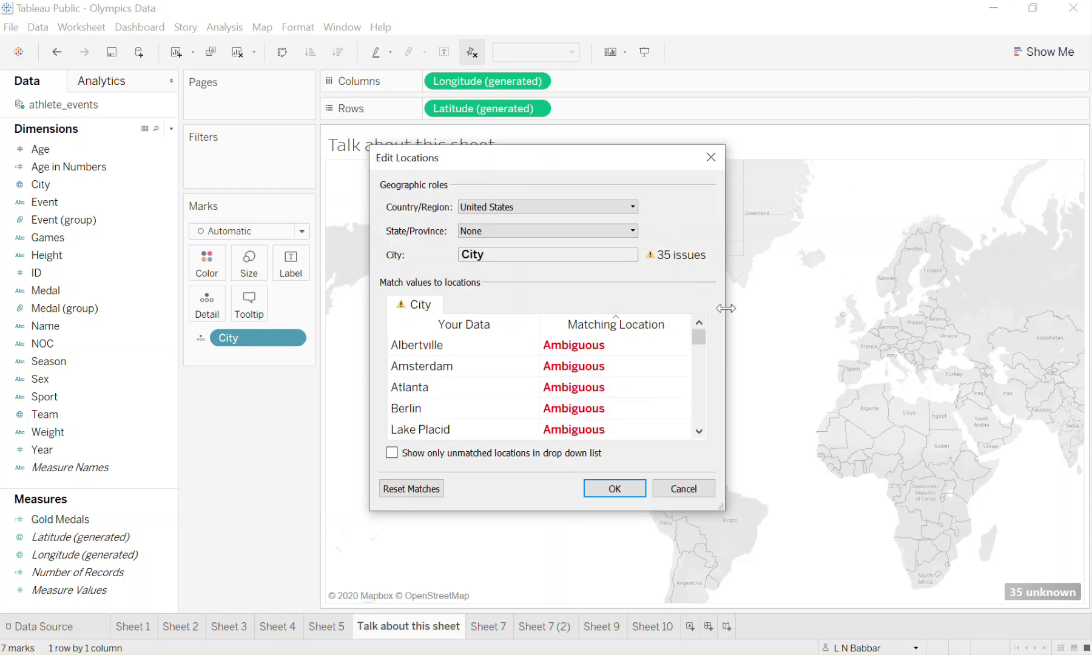
{"action": "left_click", "coordinate": [707, 161]}
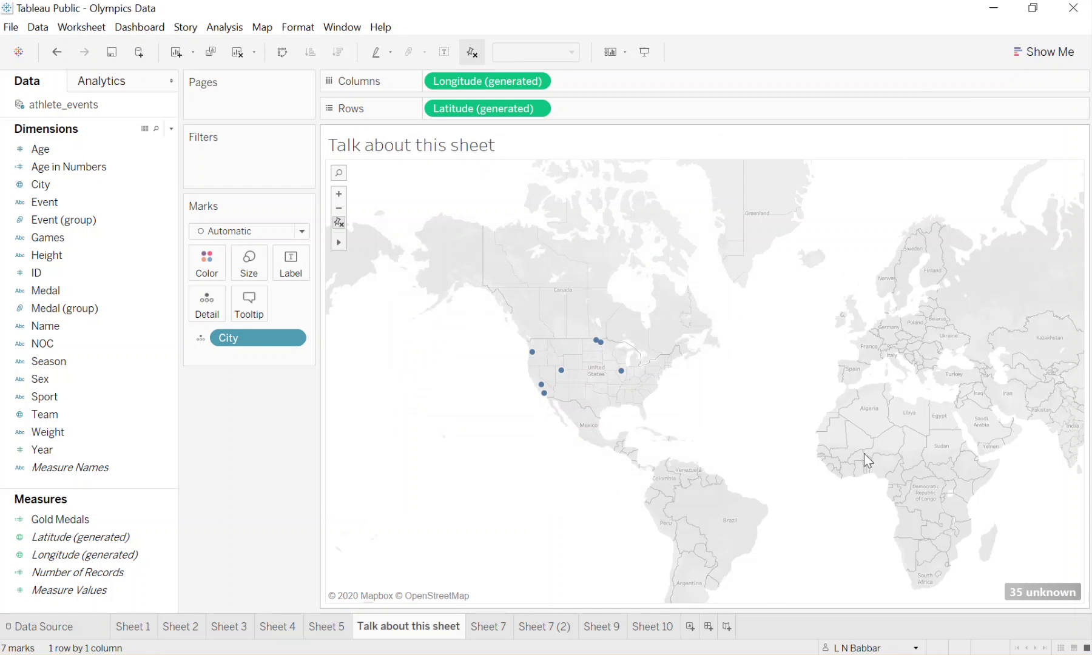
{"action": "left_click", "coordinate": [1034, 588]}
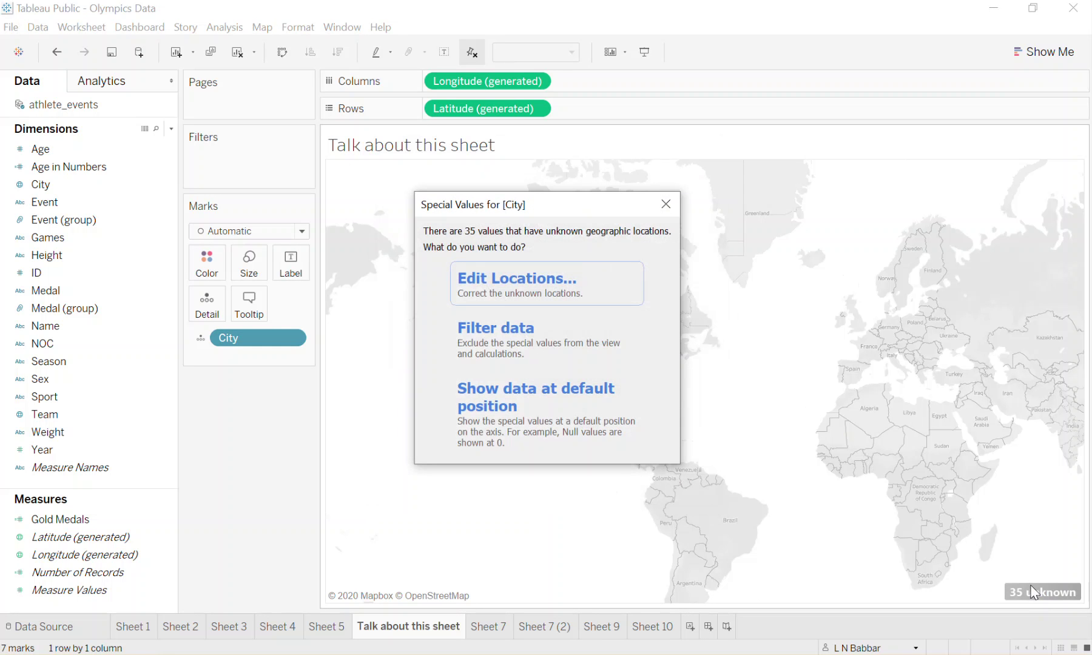
{"action": "left_click", "coordinate": [545, 285]}
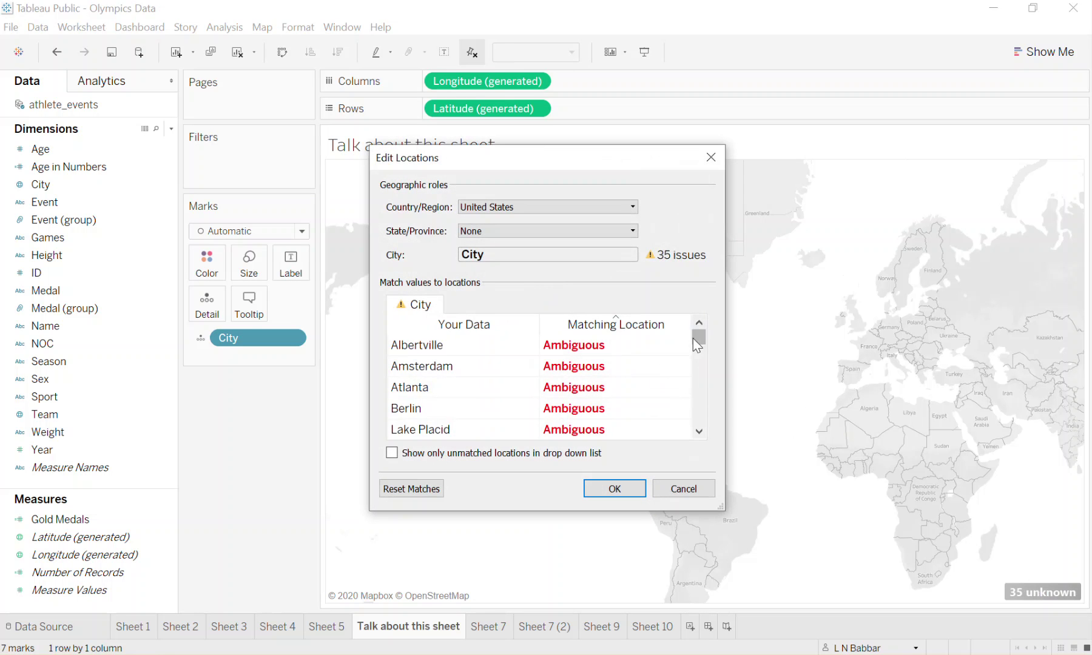
{"action": "left_click_drag", "start_coordinate": [702, 346], "coordinate": [709, 393]}
{"action": "left_click", "coordinate": [670, 501]}
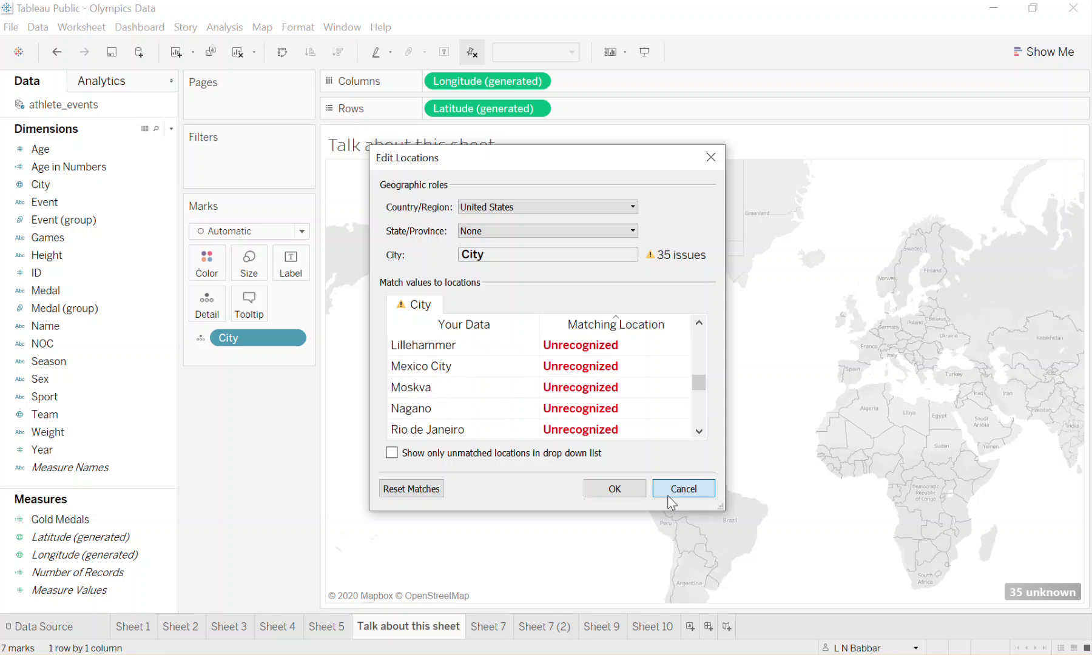
Step: Inspect which city the easternmost mark in the United States represents and clear the selection
{"action": "left_click", "coordinate": [631, 372]}
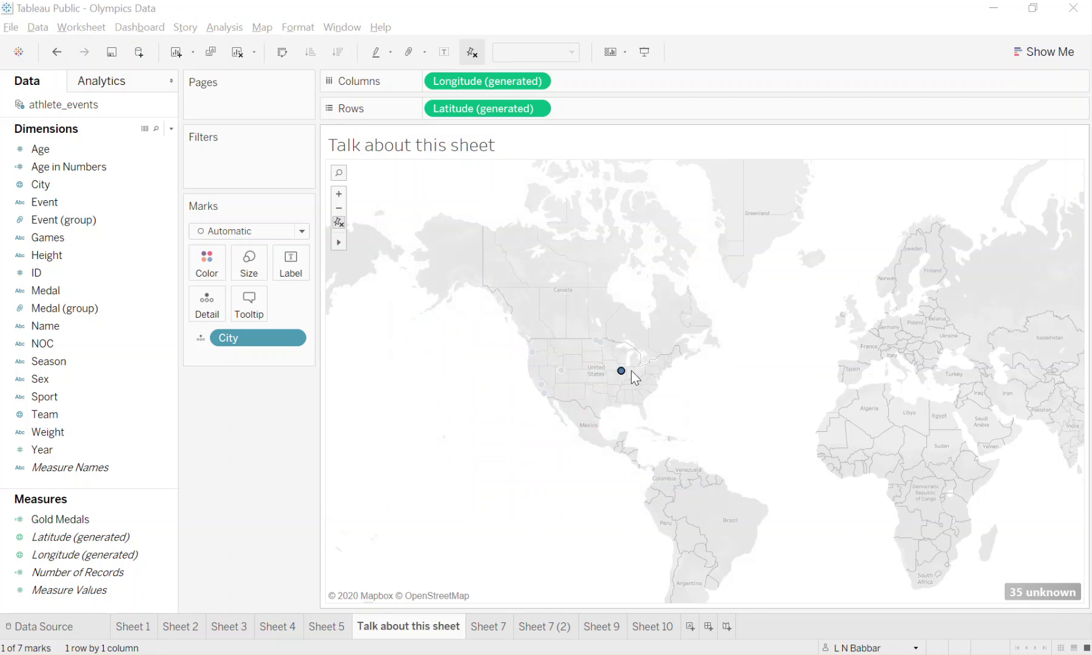
{"action": "mouse_move", "coordinate": [623, 373]}
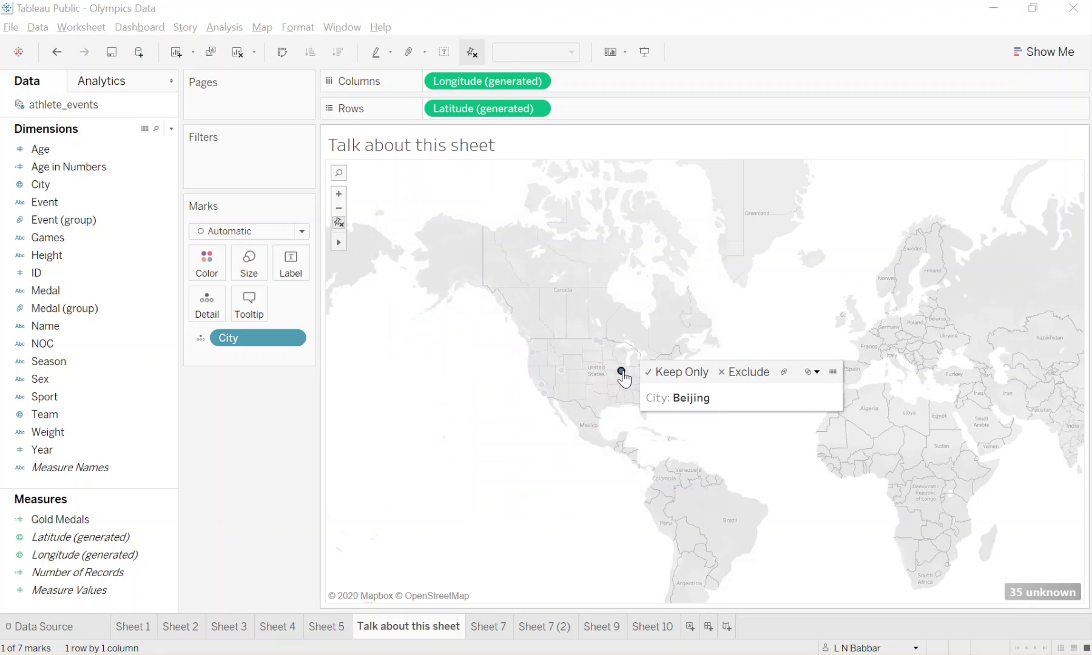
{"action": "left_click", "coordinate": [589, 435]}
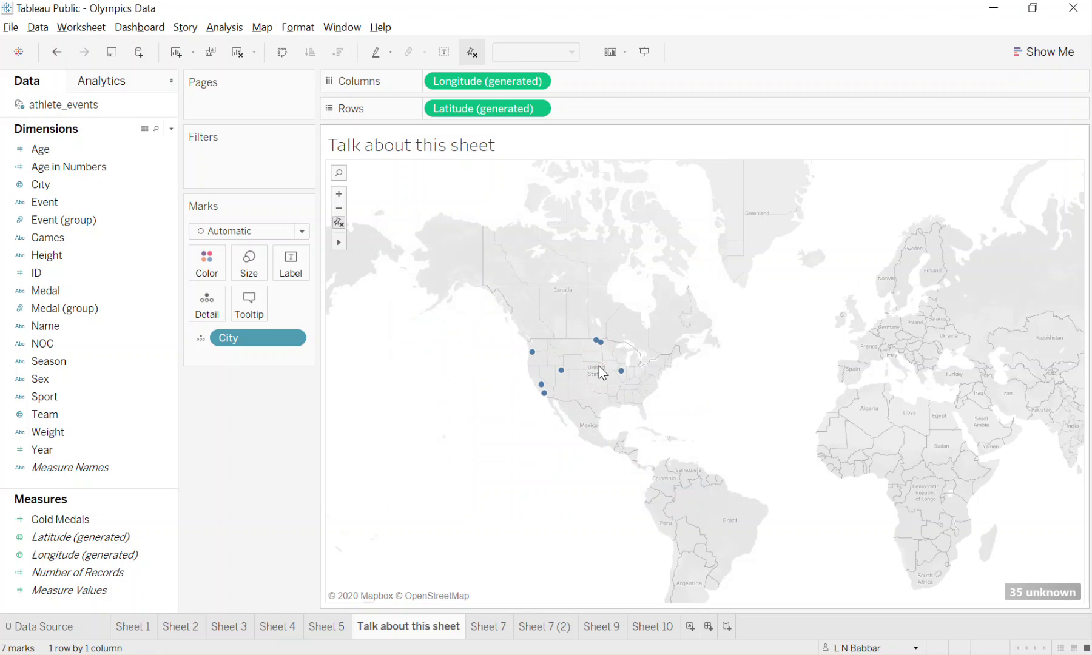
{"action": "mouse_move", "coordinate": [619, 376]}
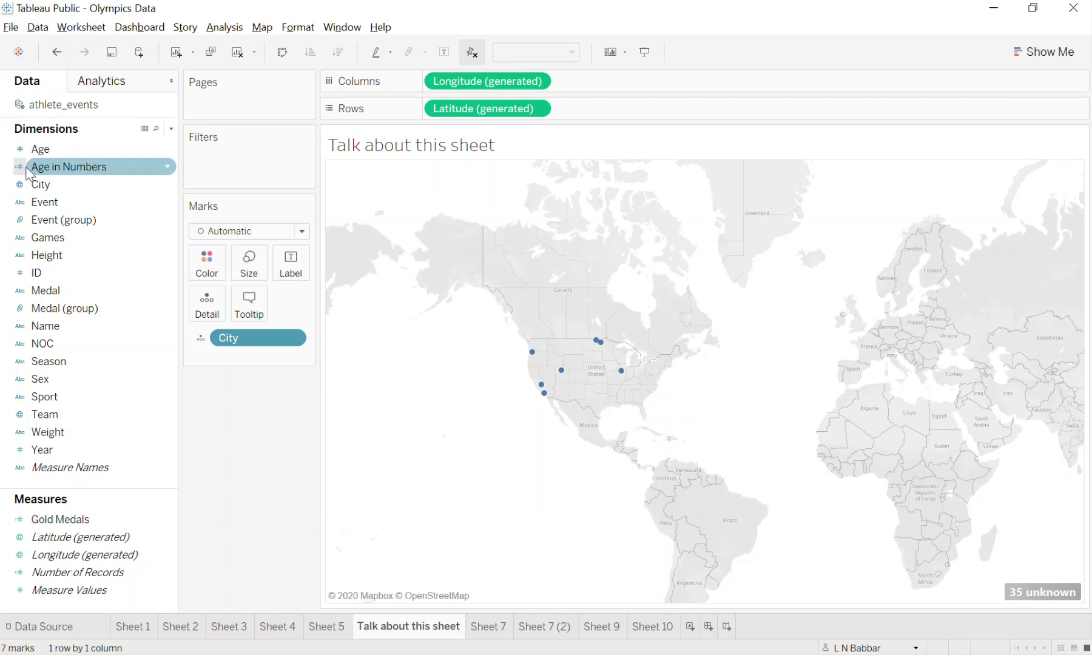
Step: Check the geographic role of Team and add Team back to the map's marks as a detail alongside City
{"action": "left_click", "coordinate": [61, 413]}
{"action": "right_click", "coordinate": [62, 412]}
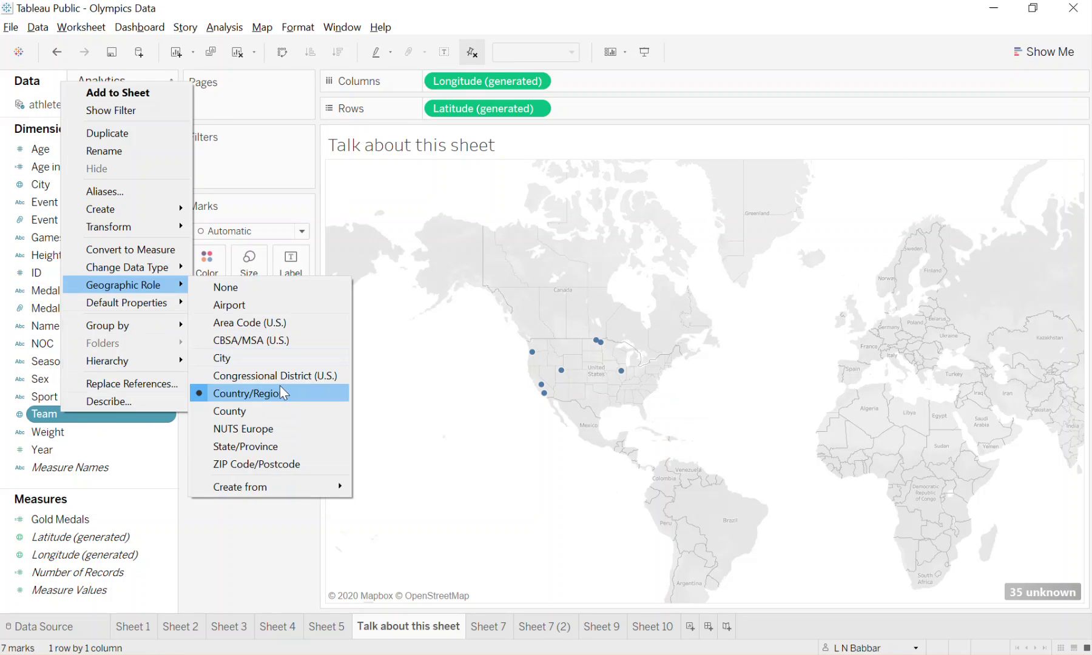
{"action": "left_click", "coordinate": [98, 431]}
{"action": "left_click_drag", "start_coordinate": [107, 415], "coordinate": [220, 316]}
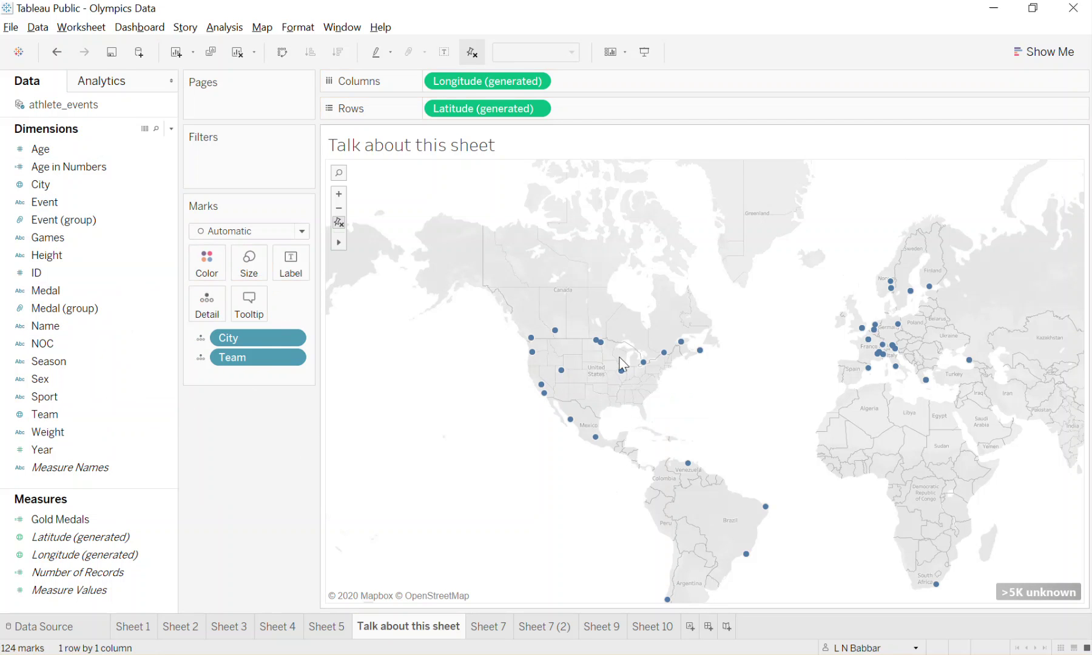
{"action": "mouse_move", "coordinate": [605, 348]}
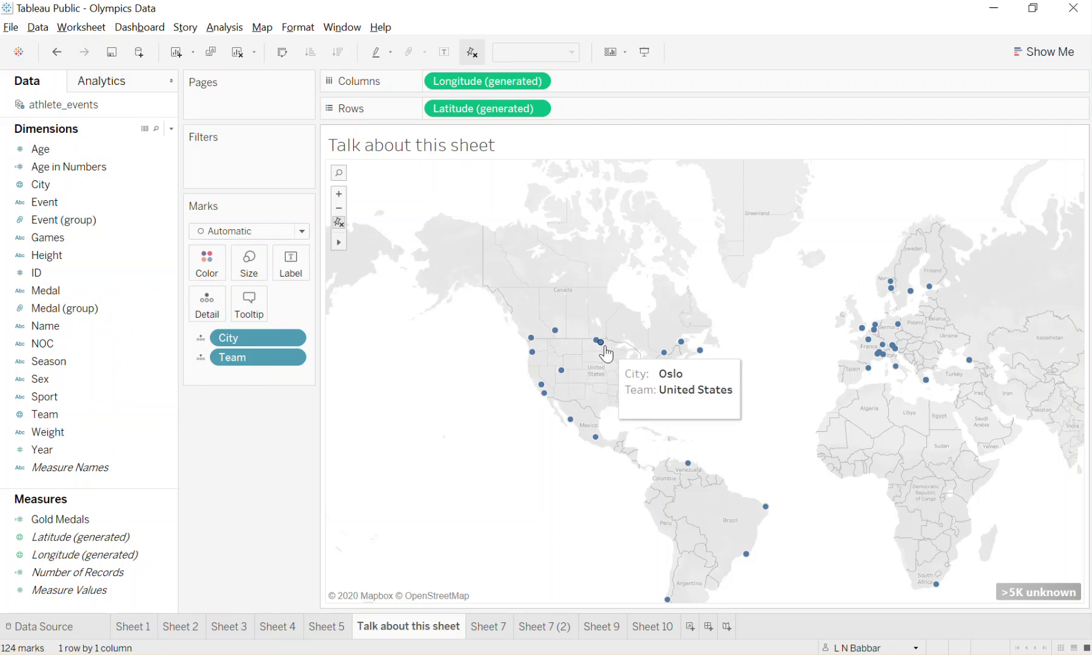
{"action": "mouse_move", "coordinate": [665, 354]}
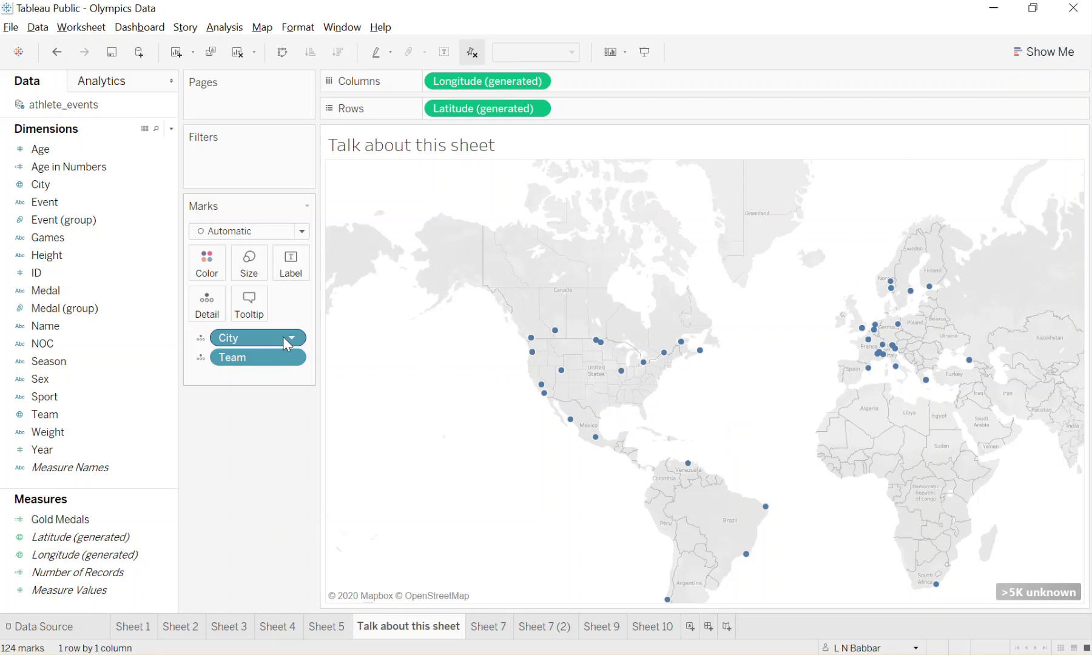
Step: Remove City from the map's marks, leaving Team, and reset the map to its automatic extent
{"action": "left_click_drag", "start_coordinate": [276, 343], "coordinate": [277, 477]}
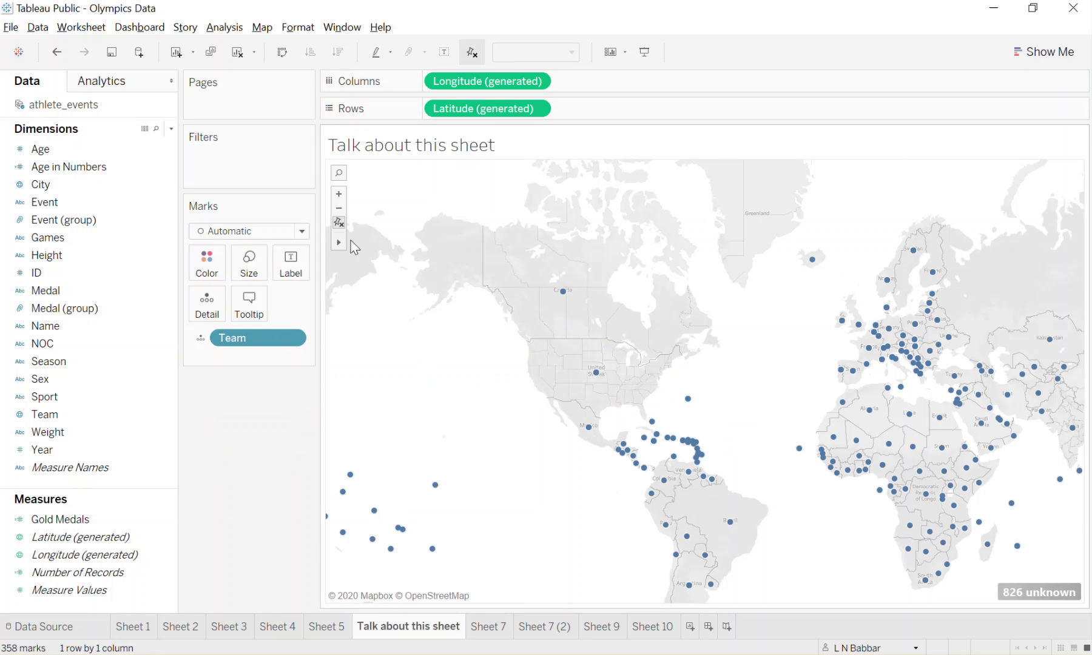
{"action": "left_click", "coordinate": [339, 223]}
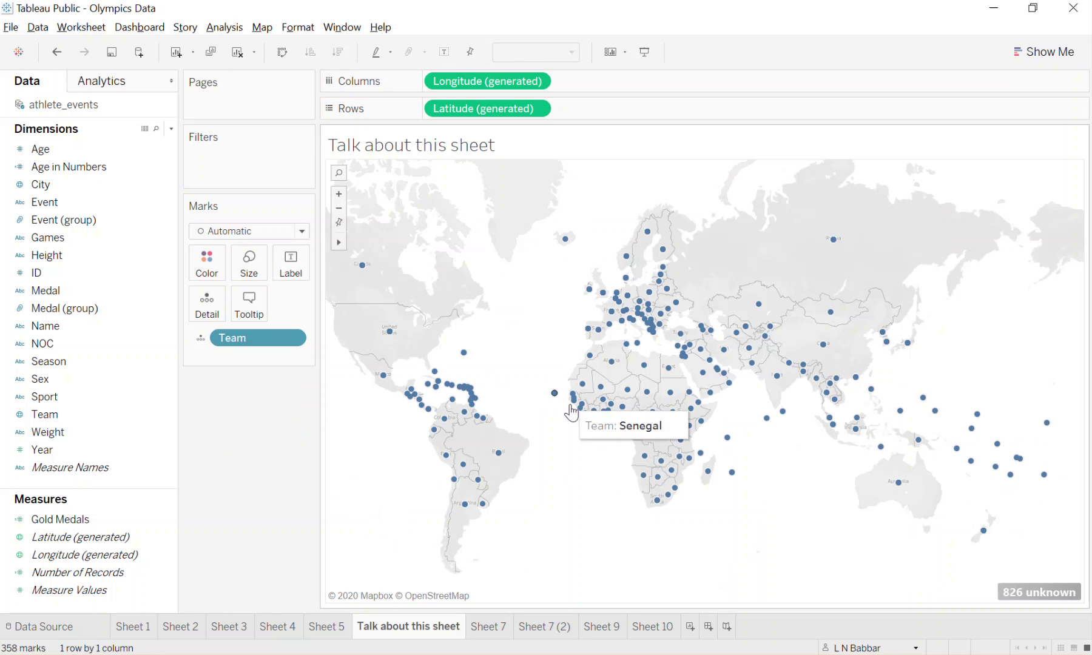
Step: Review the gold medal bar chart on Sheet 7 and the medal line charts on Sheet 7 (2)
{"action": "left_click", "coordinate": [491, 634]}
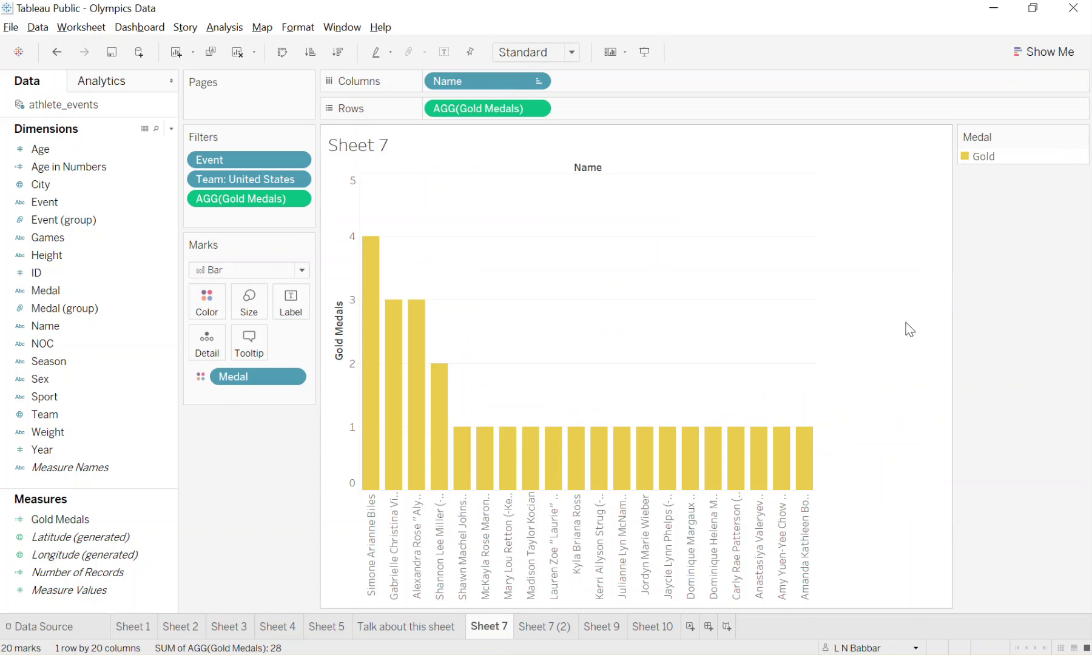
{"action": "left_click", "coordinate": [553, 629]}
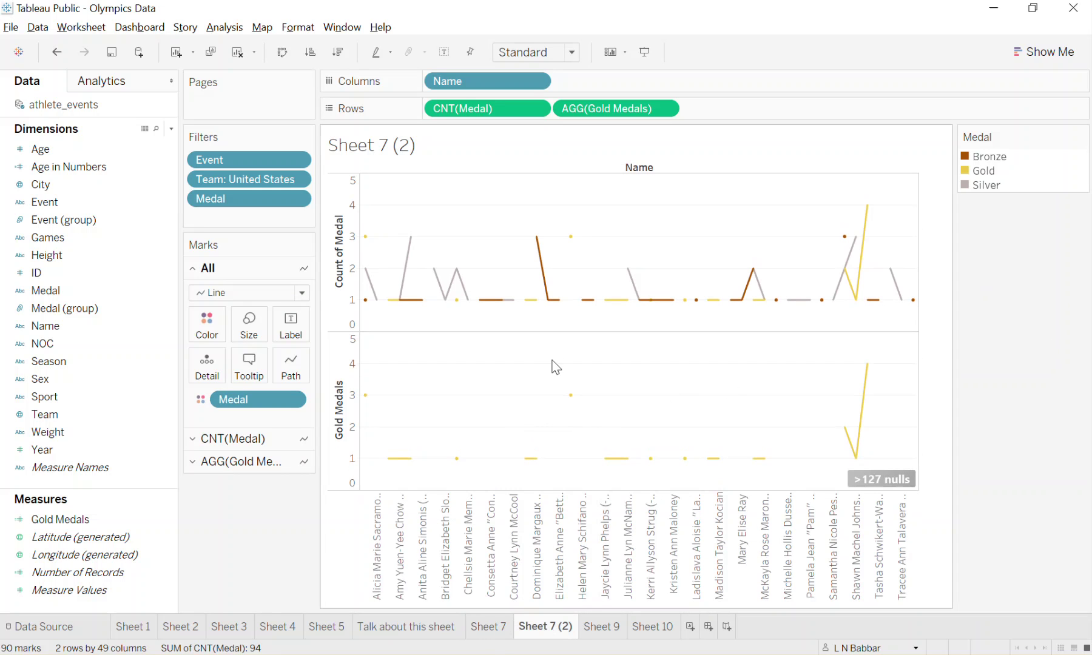
{"action": "mouse_move", "coordinate": [553, 305]}
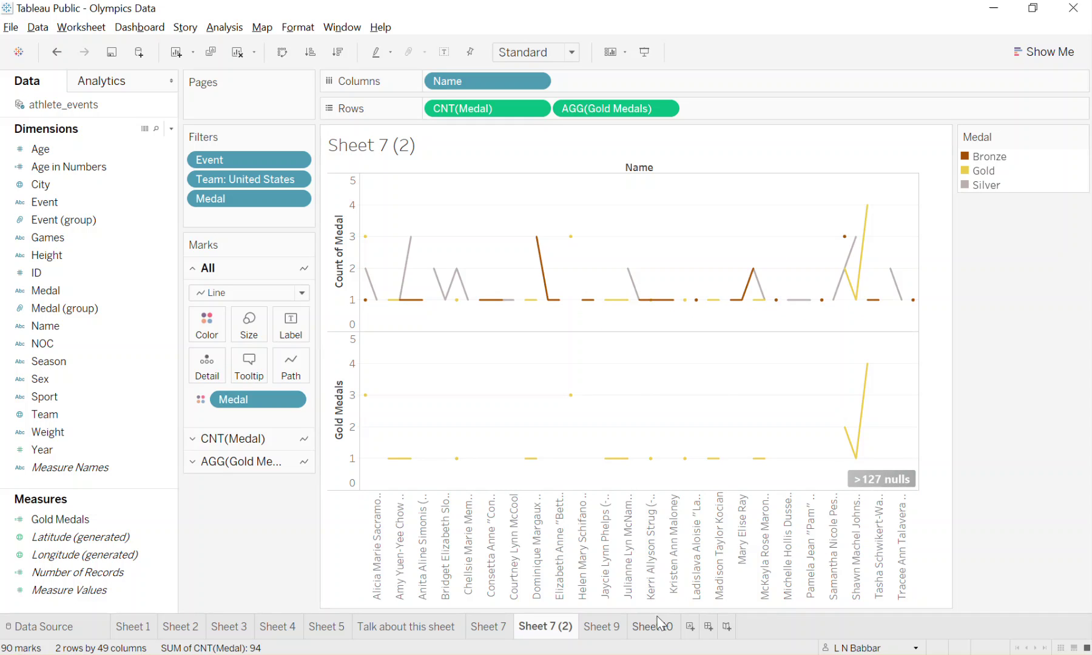
Step: Create a new worksheet and color its marks by Medal
{"action": "left_click", "coordinate": [690, 628]}
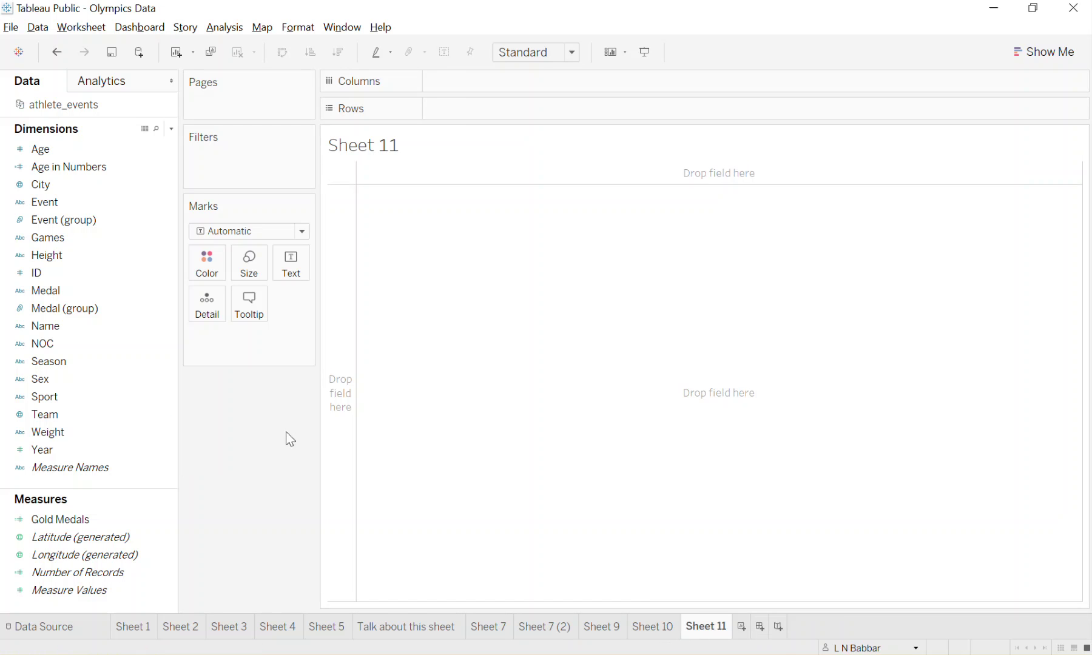
{"action": "left_click", "coordinate": [115, 443]}
{"action": "left_click", "coordinate": [73, 468]}
{"action": "left_click_drag", "start_coordinate": [73, 469], "coordinate": [213, 274]}
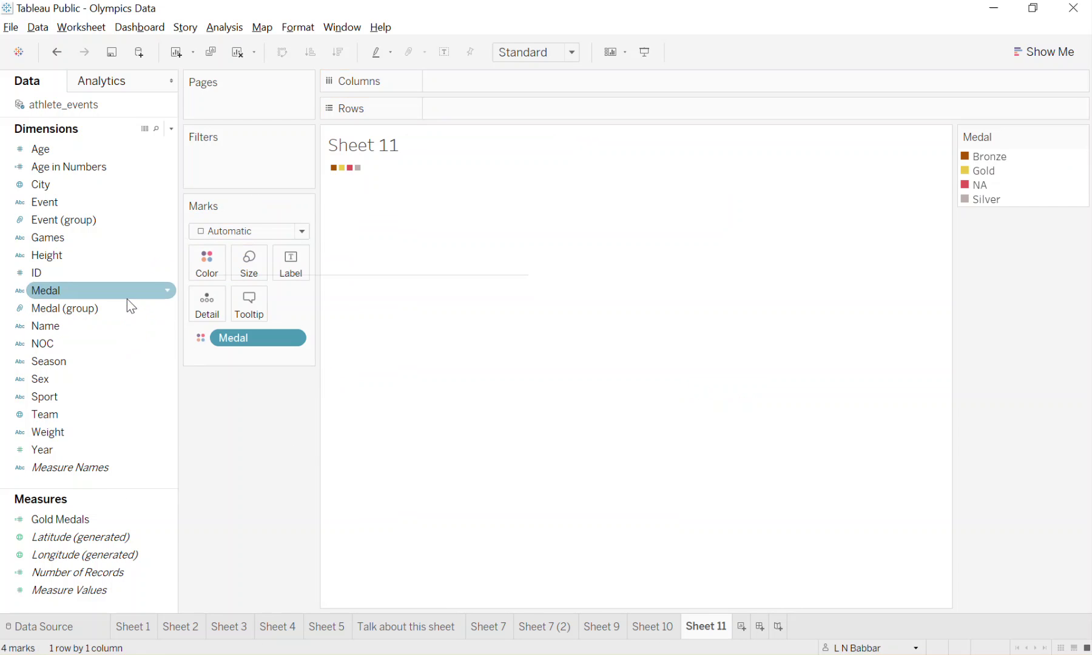
Step: Plot the count of Medal against Year as a line chart, with Year on columns and the count on rows
{"action": "left_click_drag", "start_coordinate": [129, 292], "coordinate": [577, 89]}
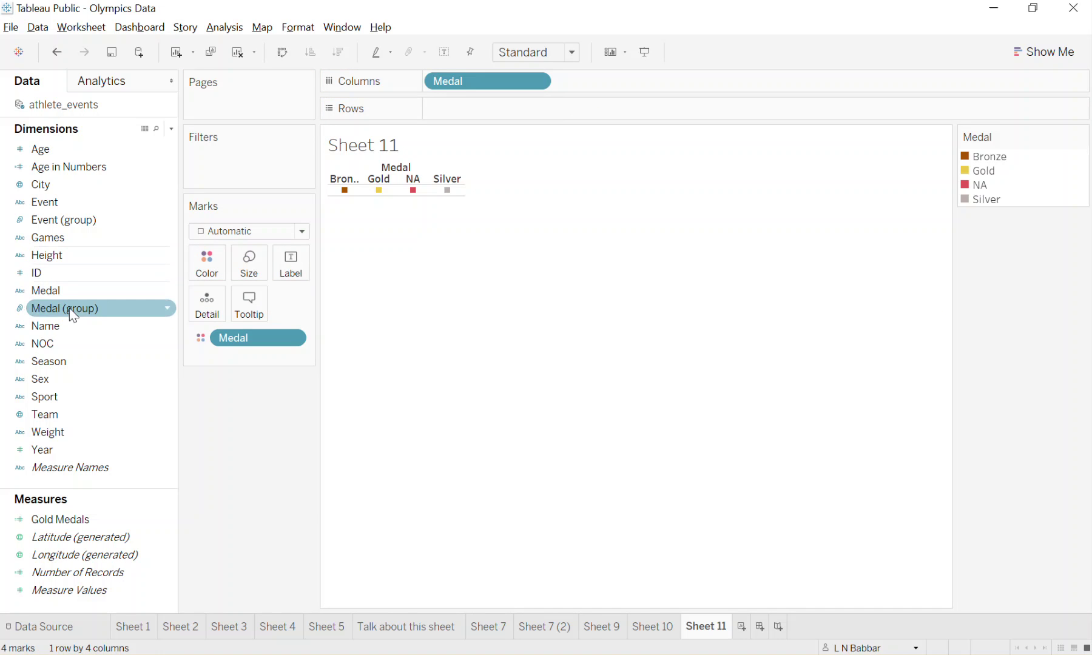
{"action": "right_click", "coordinate": [507, 90]}
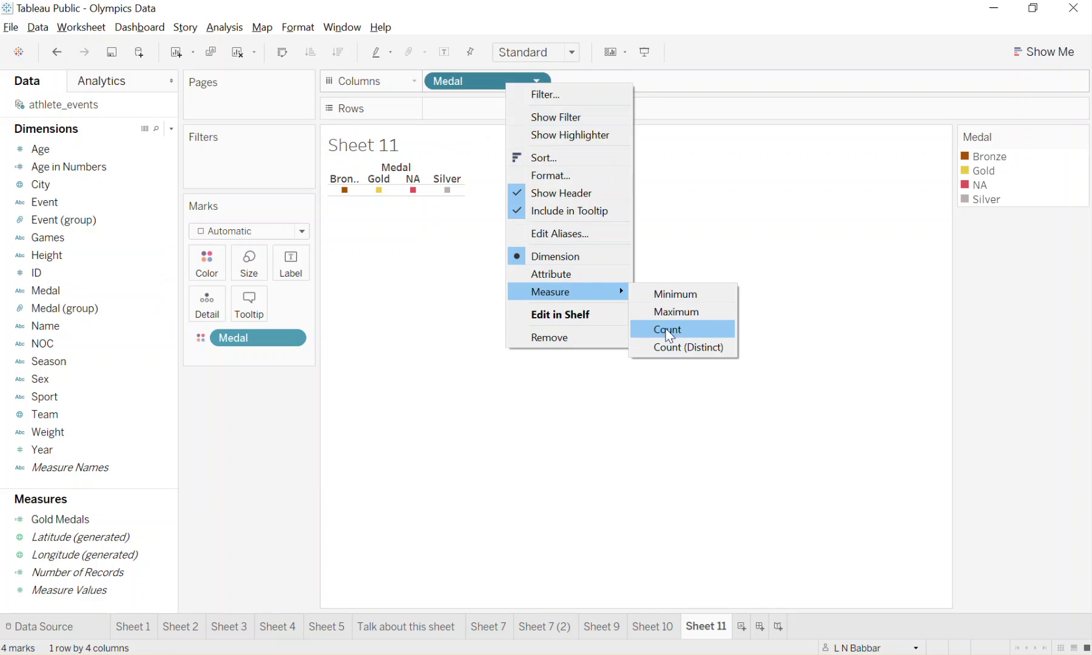
{"action": "left_click", "coordinate": [670, 333]}
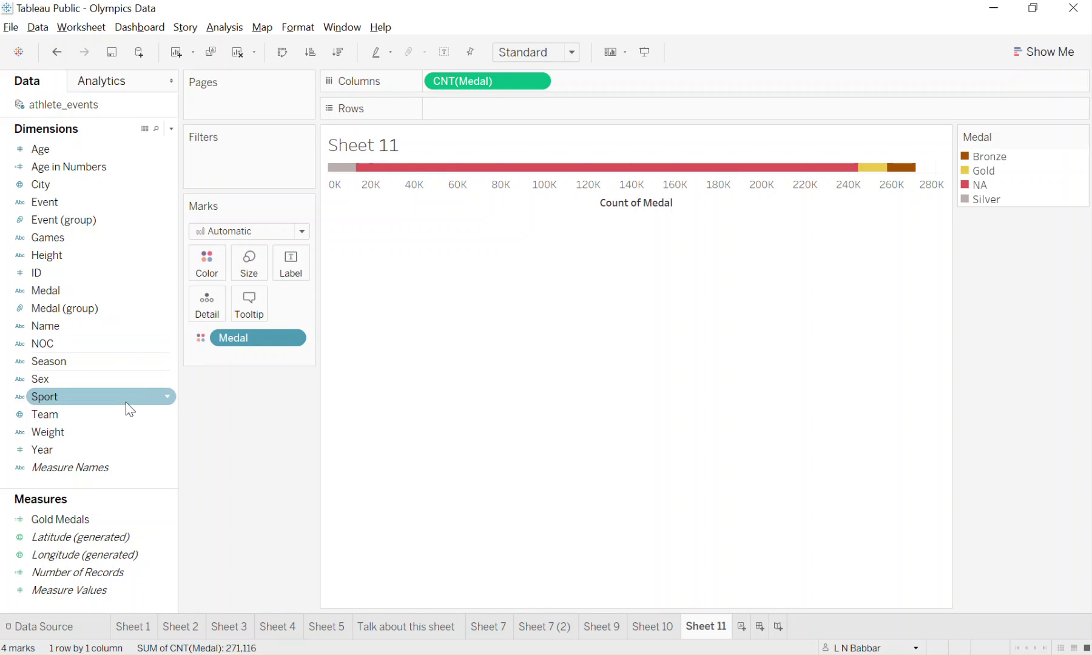
{"action": "left_click_drag", "start_coordinate": [81, 449], "coordinate": [555, 109]}
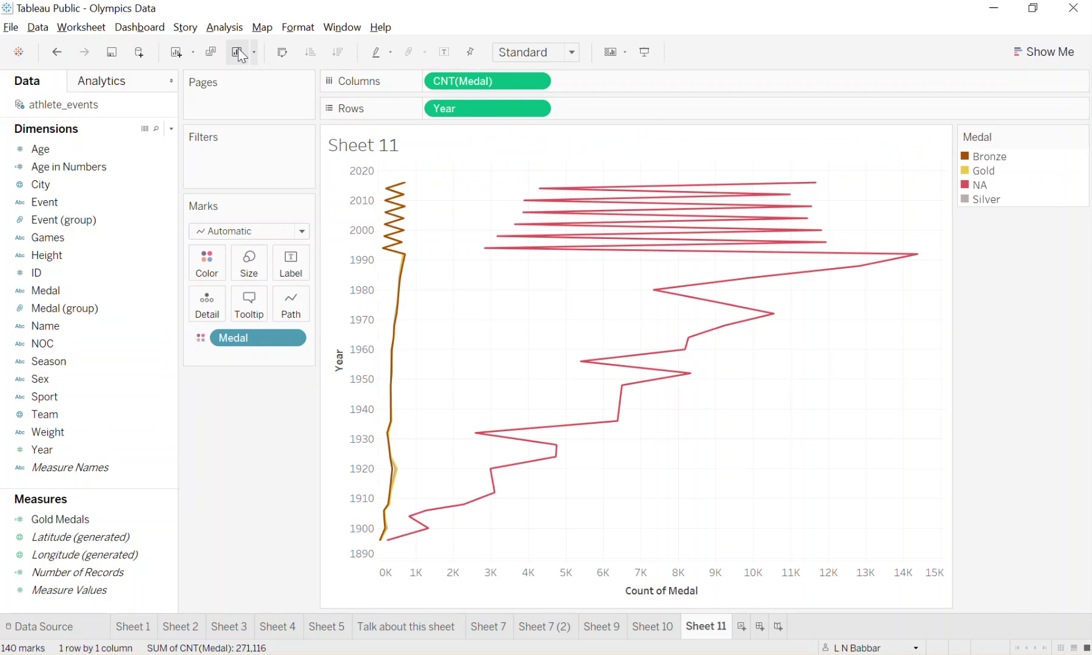
{"action": "left_click", "coordinate": [279, 49]}
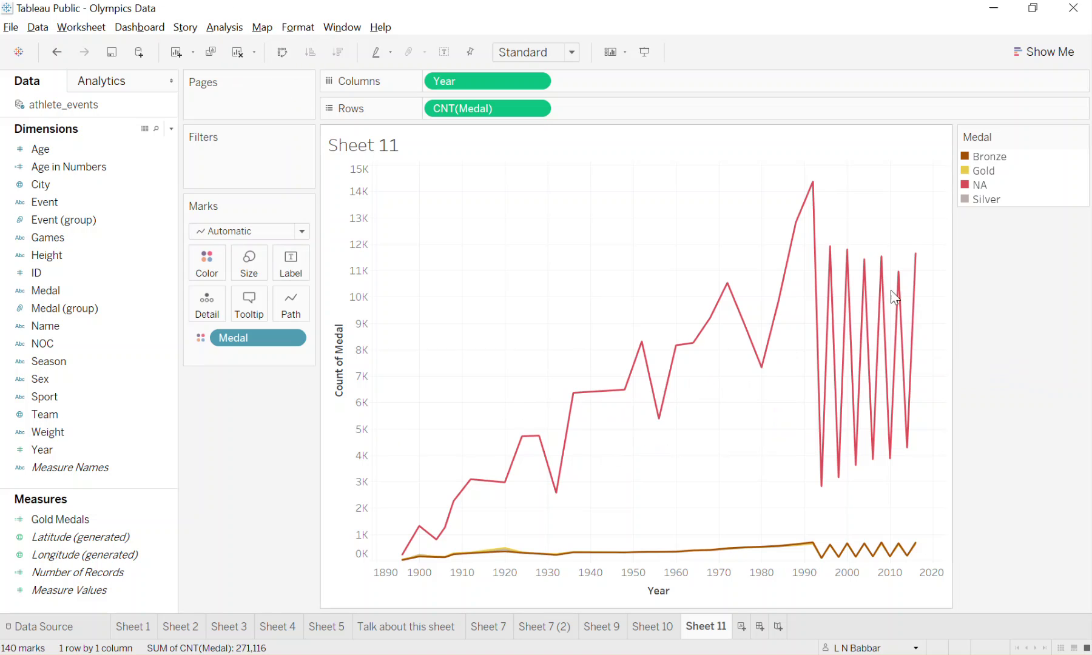
Step: Change the Bronze color to blue from the Automatic palette in the Medal color legend
{"action": "mouse_move", "coordinate": [893, 295]}
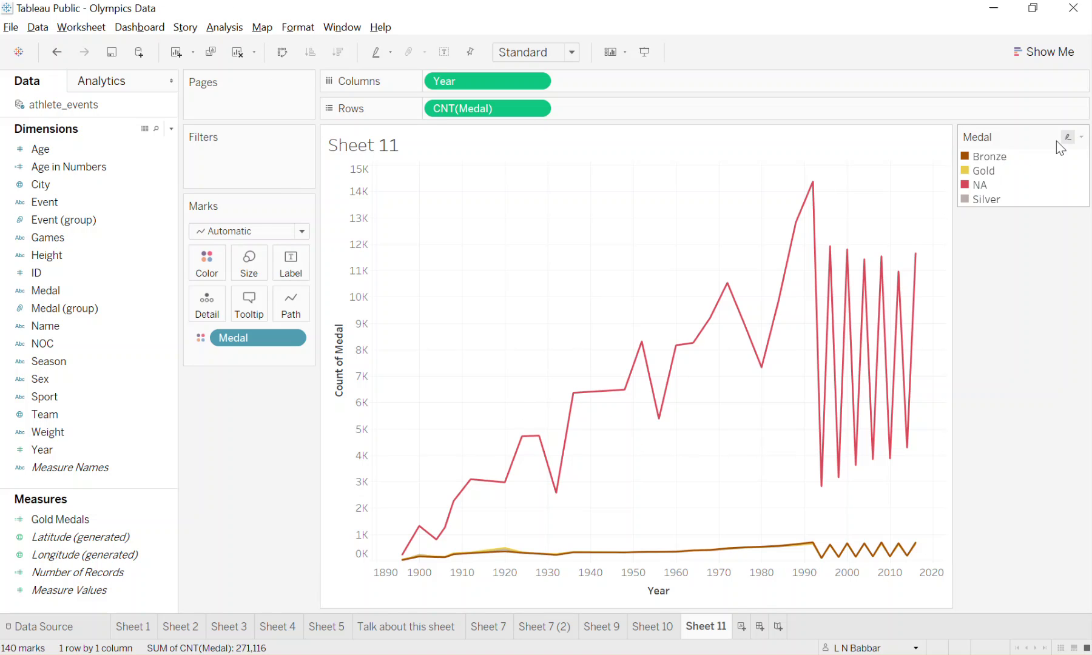
{"action": "left_click", "coordinate": [1083, 137]}
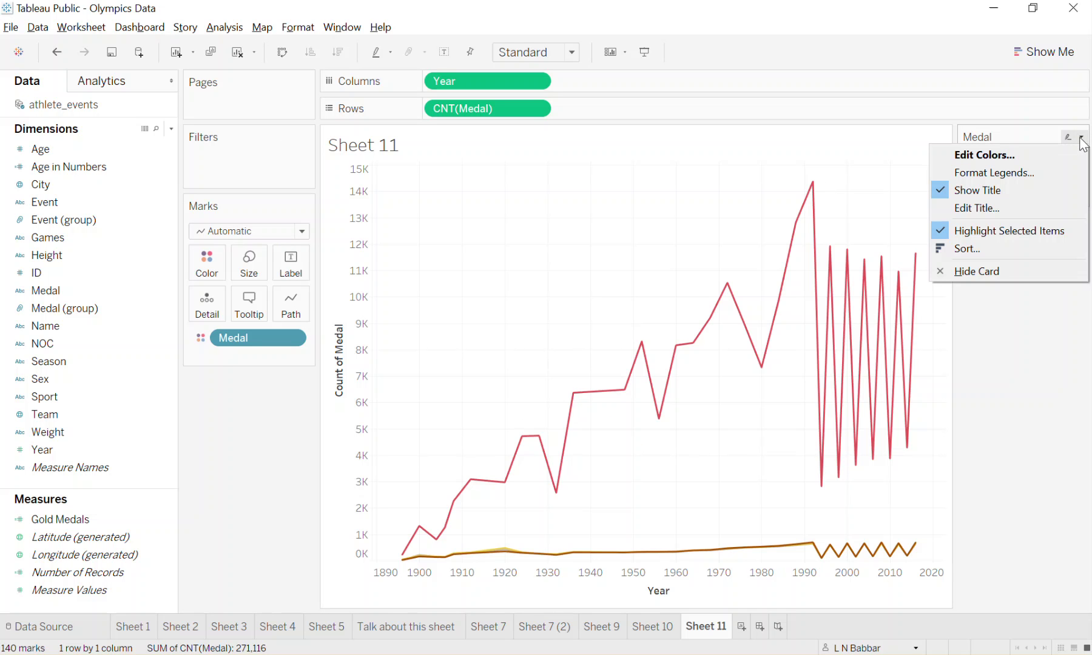
{"action": "left_click", "coordinate": [1055, 153]}
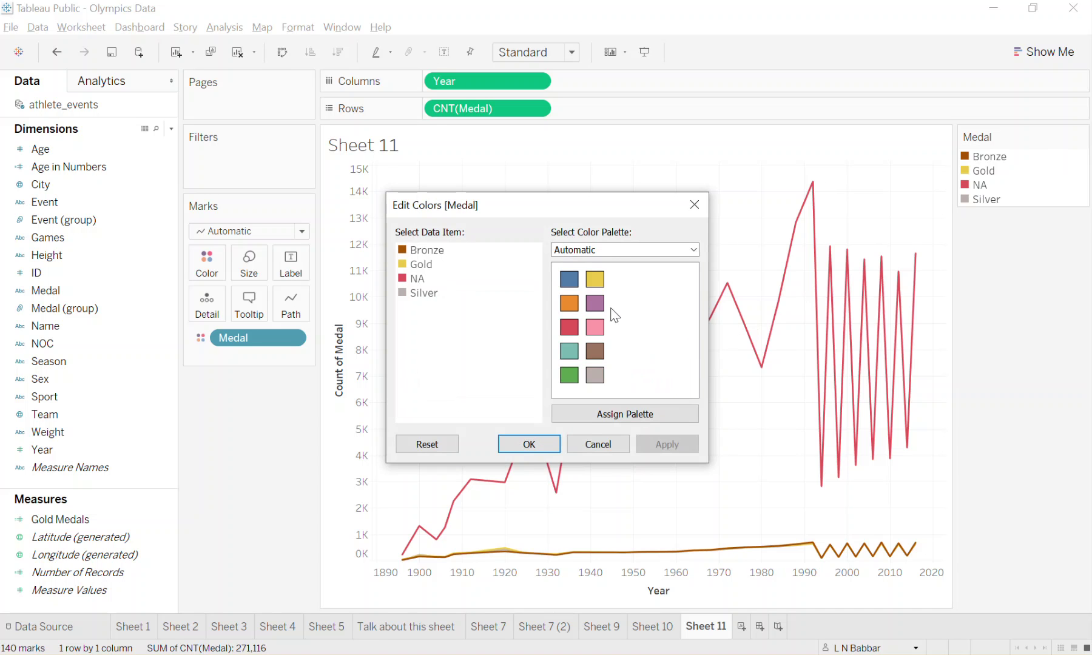
{"action": "left_click", "coordinate": [692, 251]}
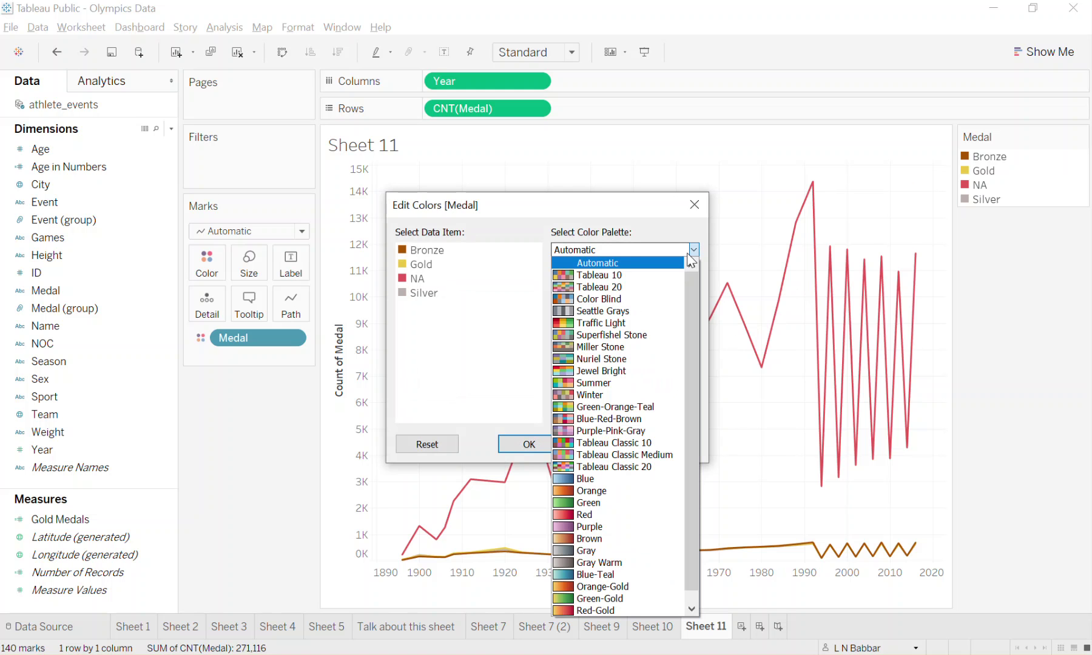
{"action": "left_click", "coordinate": [672, 264]}
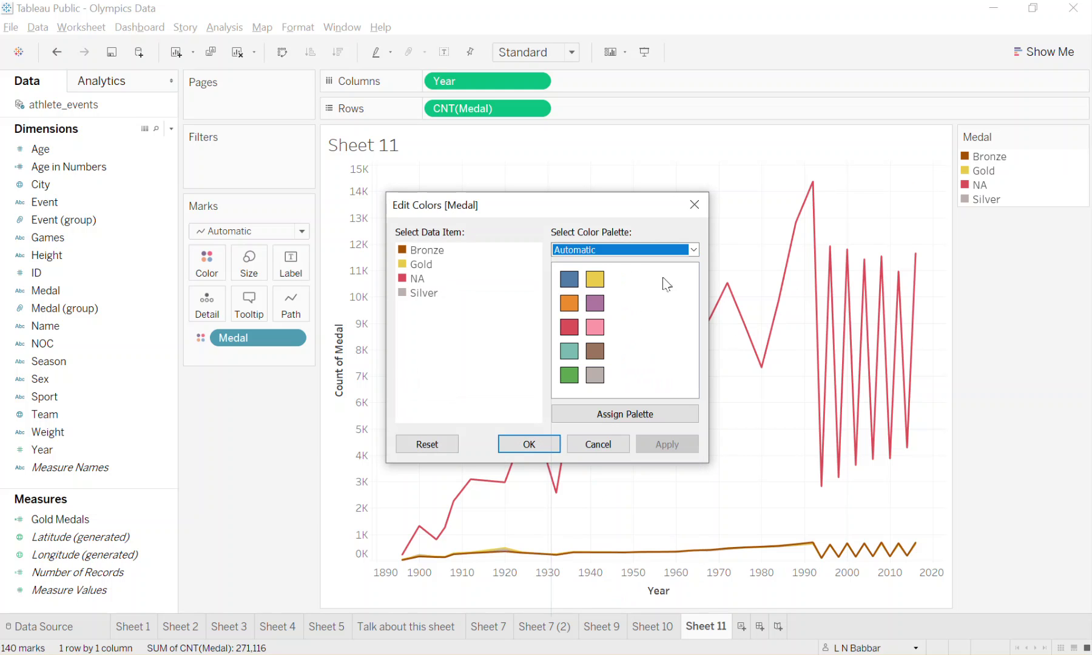
{"action": "left_click", "coordinate": [441, 254]}
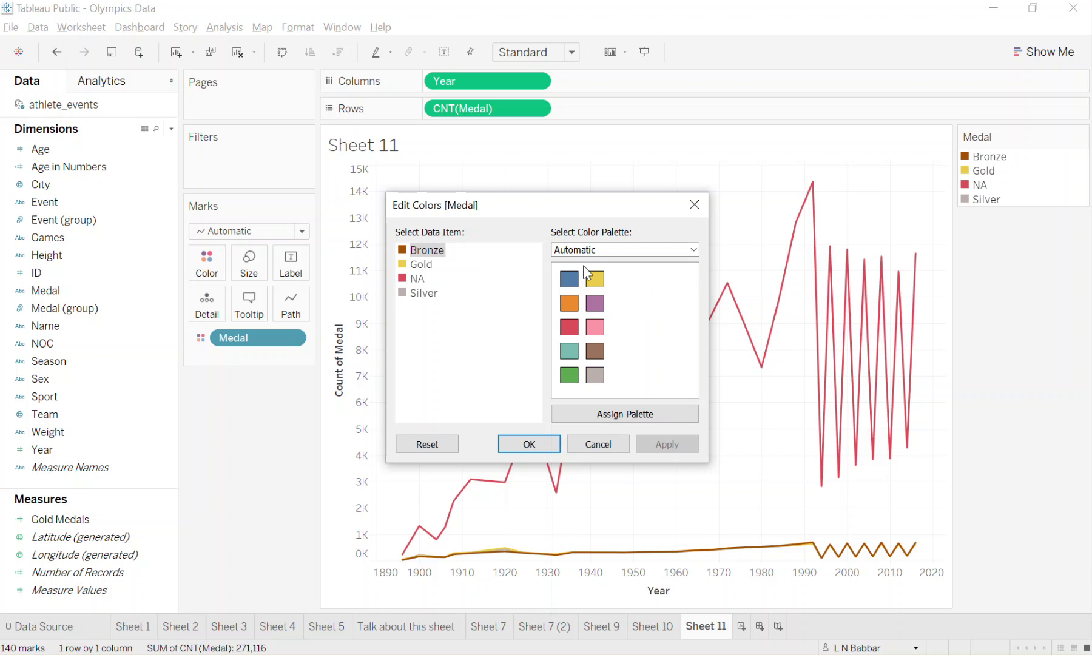
{"action": "left_click", "coordinate": [570, 280]}
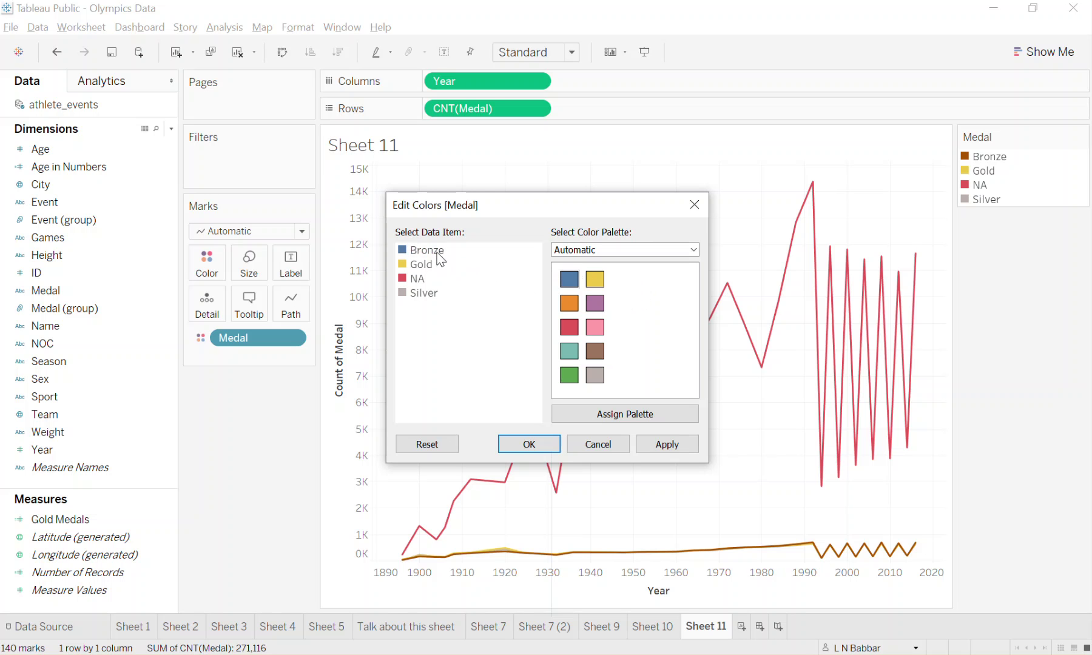
{"action": "left_click", "coordinate": [537, 443]}
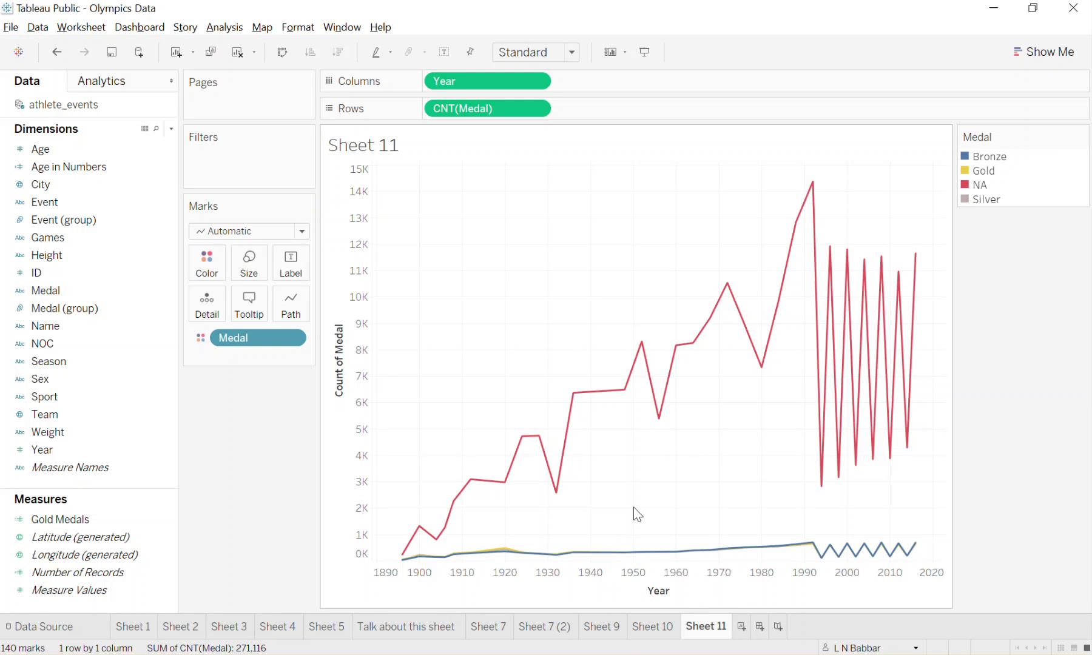
Step: Exclude the NA medal value from the line chart
{"action": "right_click", "coordinate": [978, 186]}
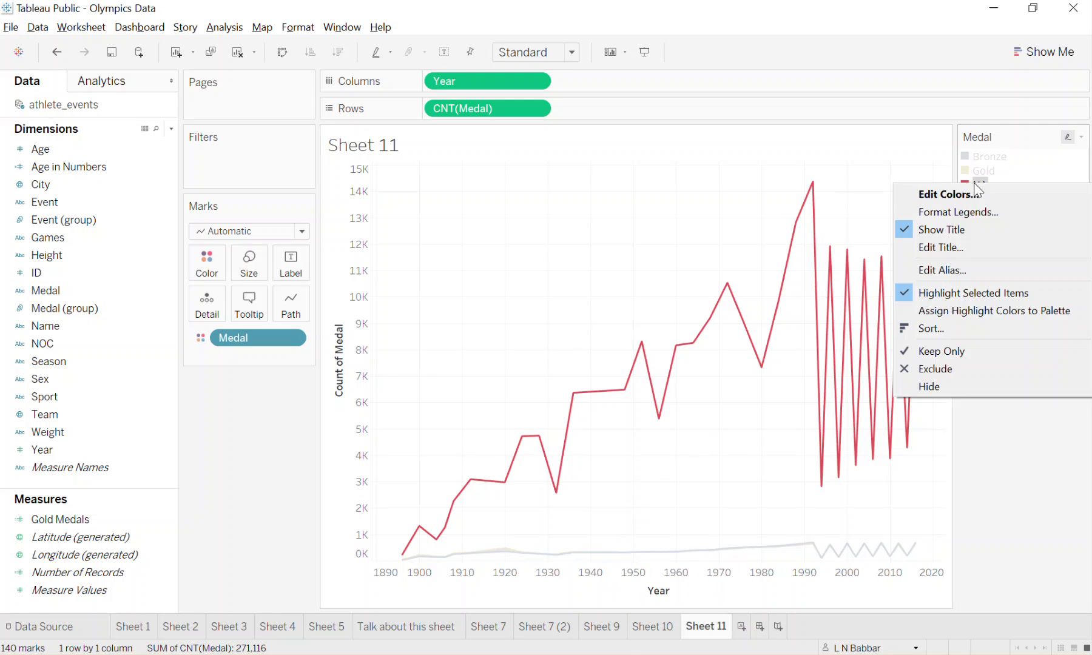
{"action": "left_click", "coordinate": [952, 364]}
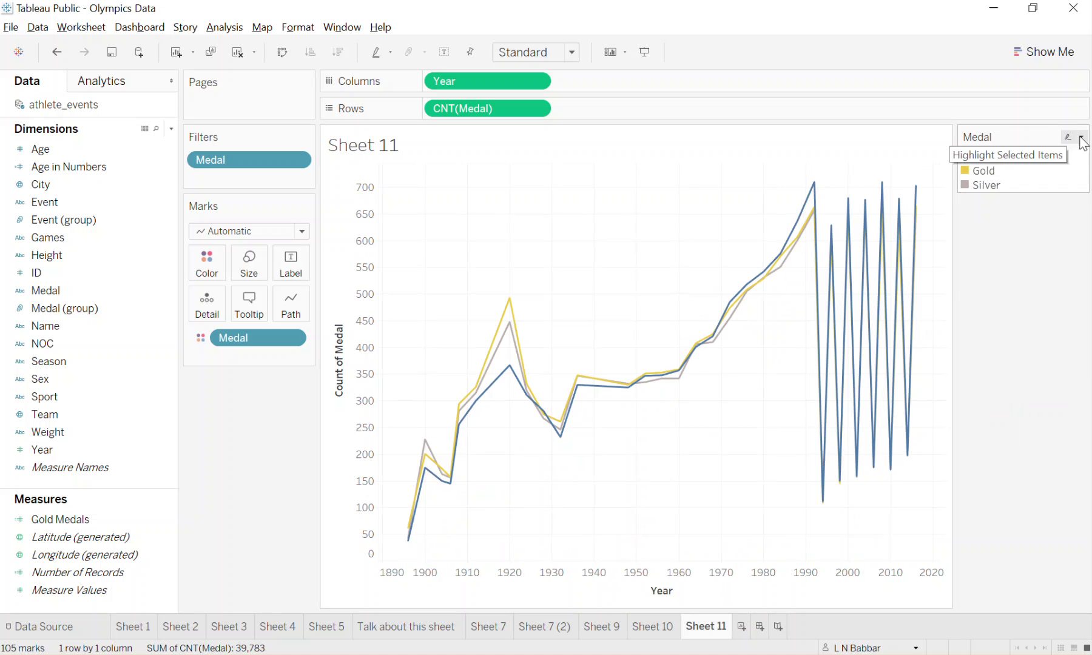
Step: Change the Gold color to pink from the Automatic palette and apply it to the chart
{"action": "left_click", "coordinate": [1083, 137]}
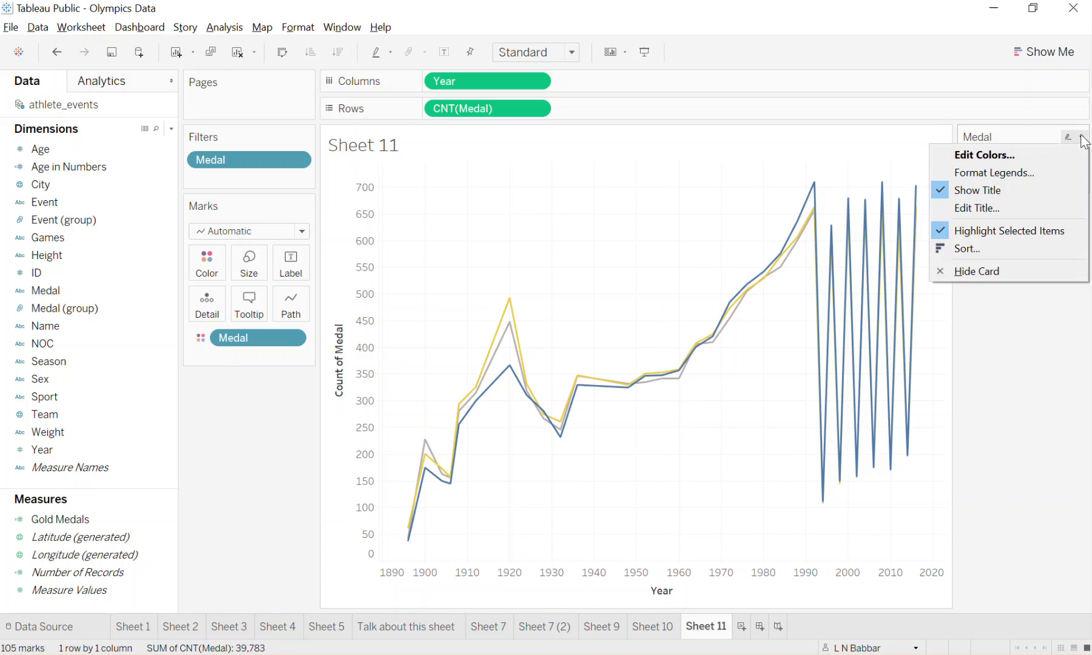
{"action": "left_click", "coordinate": [1052, 154]}
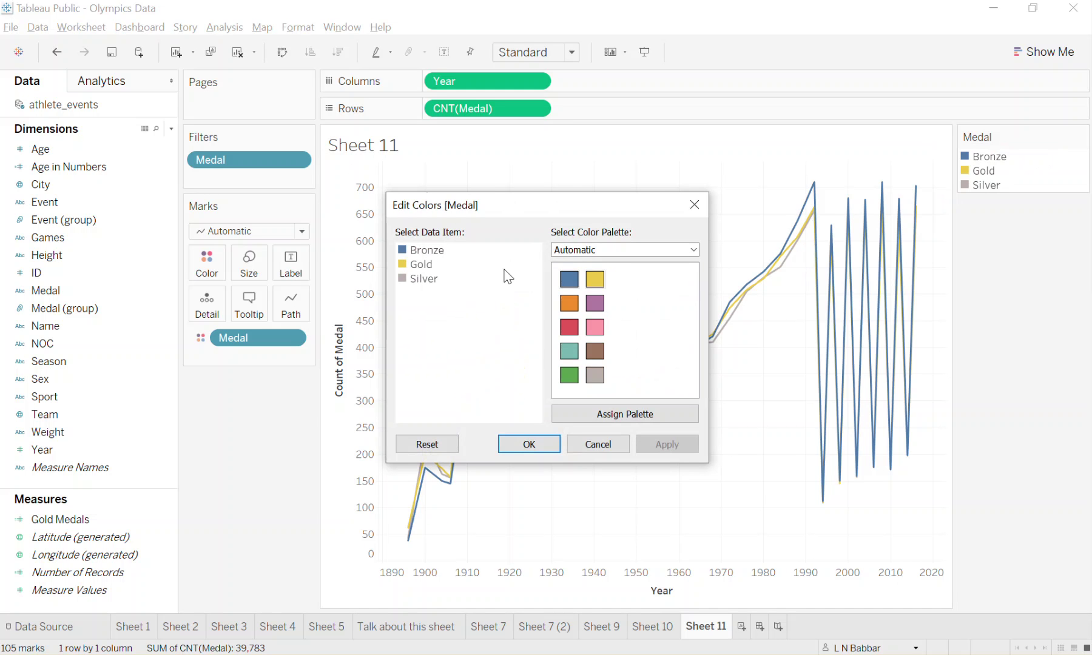
{"action": "left_click", "coordinate": [422, 264]}
{"action": "left_click", "coordinate": [596, 327]}
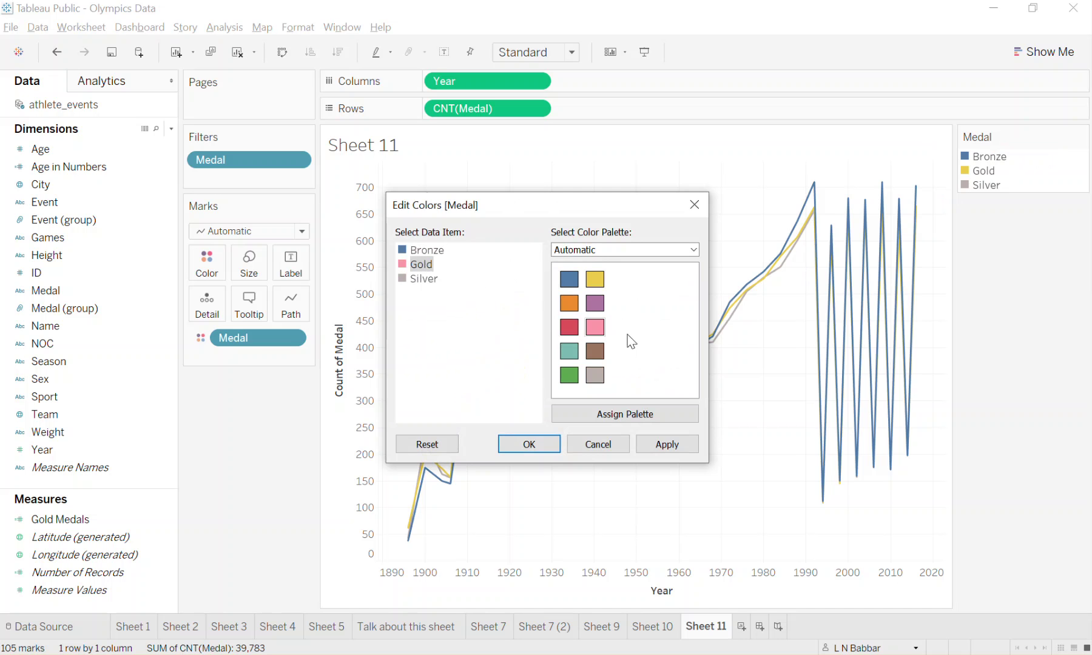
{"action": "left_click", "coordinate": [667, 446]}
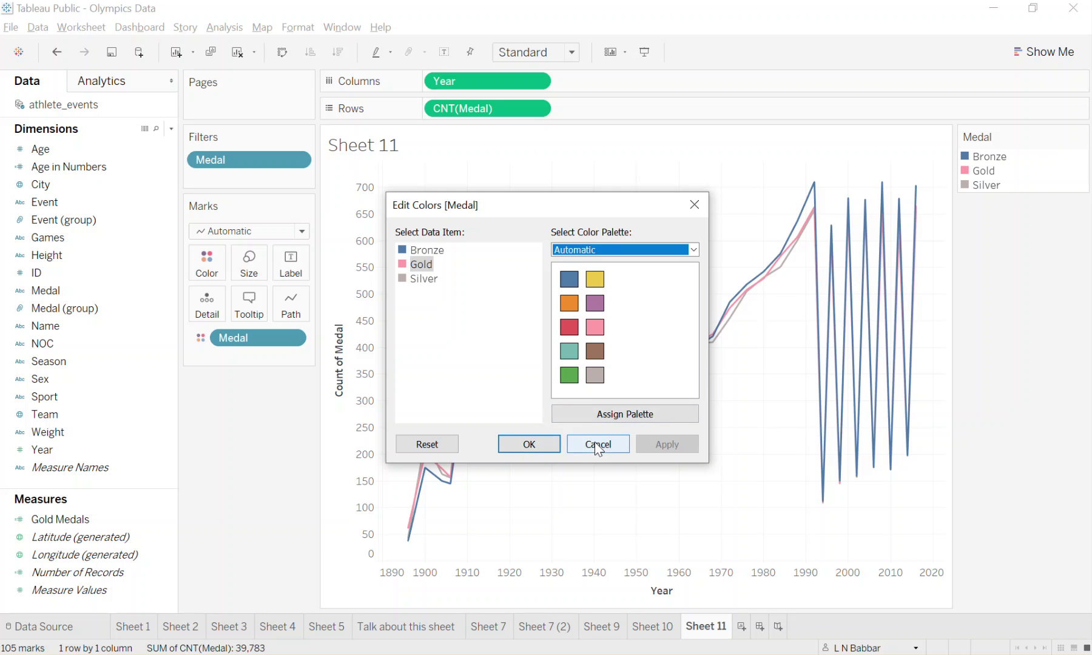
{"action": "left_click", "coordinate": [507, 446]}
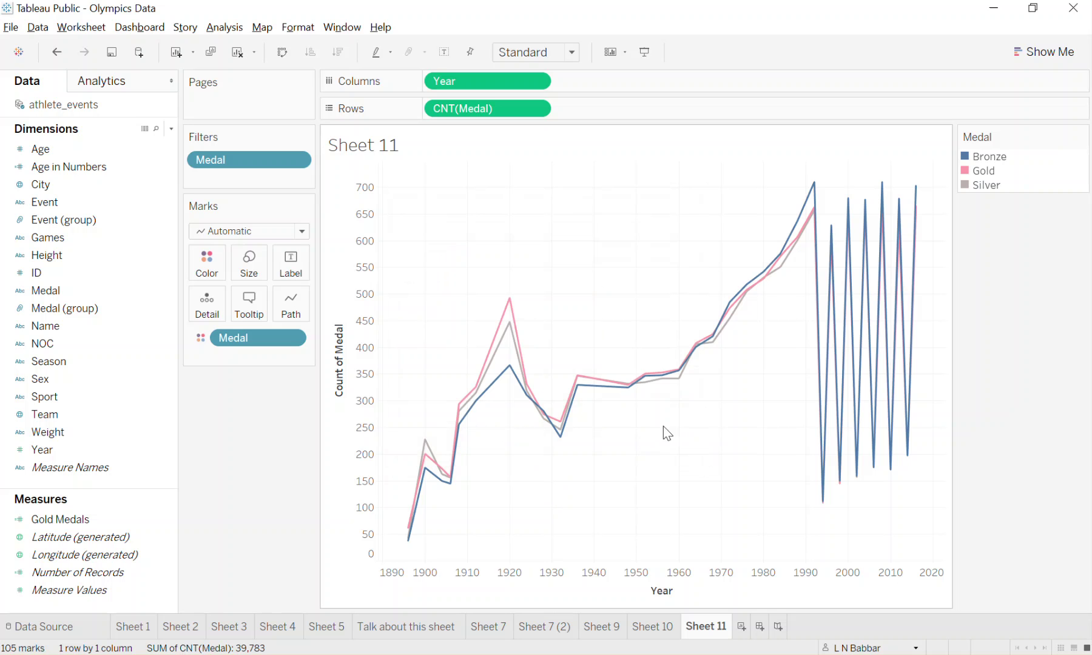
Step: Assign the Traffic Light palette to the Bronze, Gold and Silver medal lines
{"action": "left_click", "coordinate": [1081, 137]}
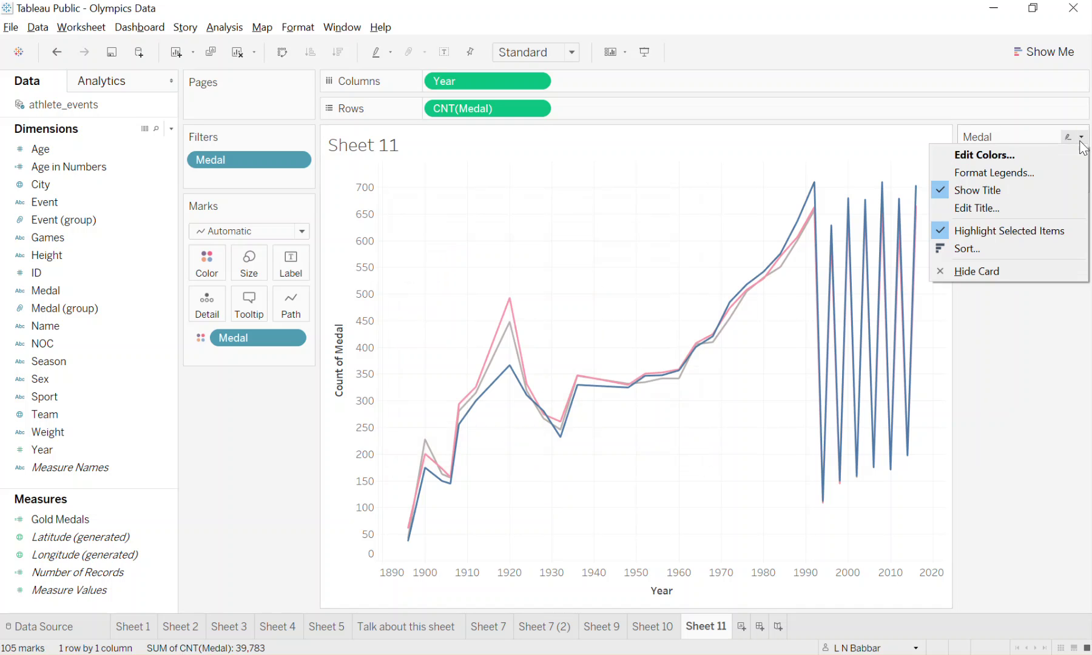
{"action": "left_click", "coordinate": [1072, 155]}
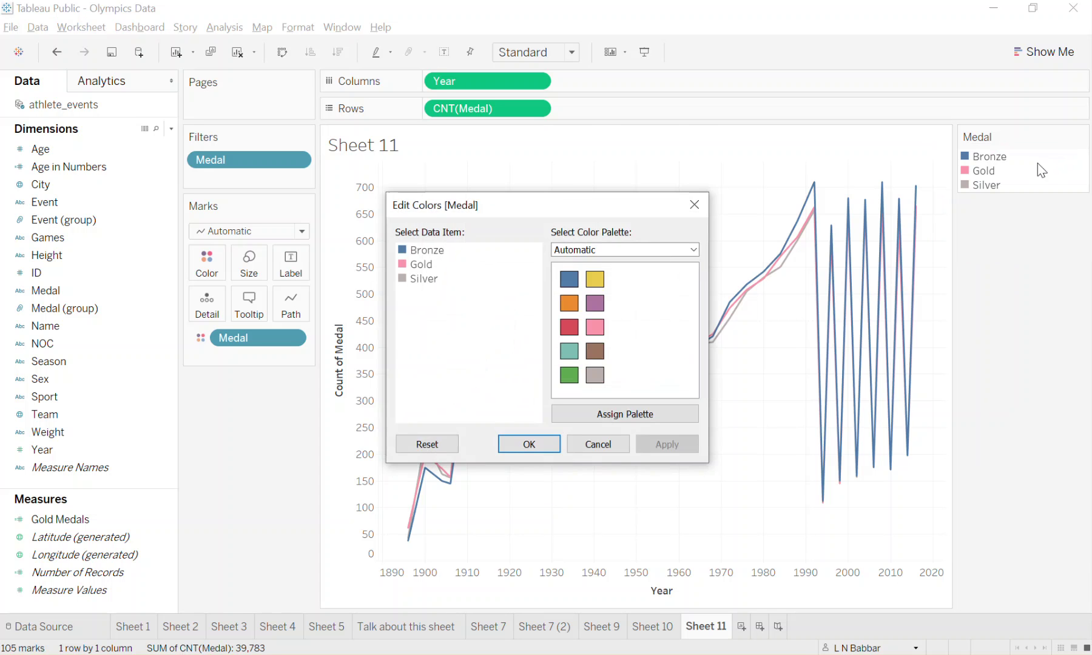
{"action": "left_click", "coordinate": [677, 252]}
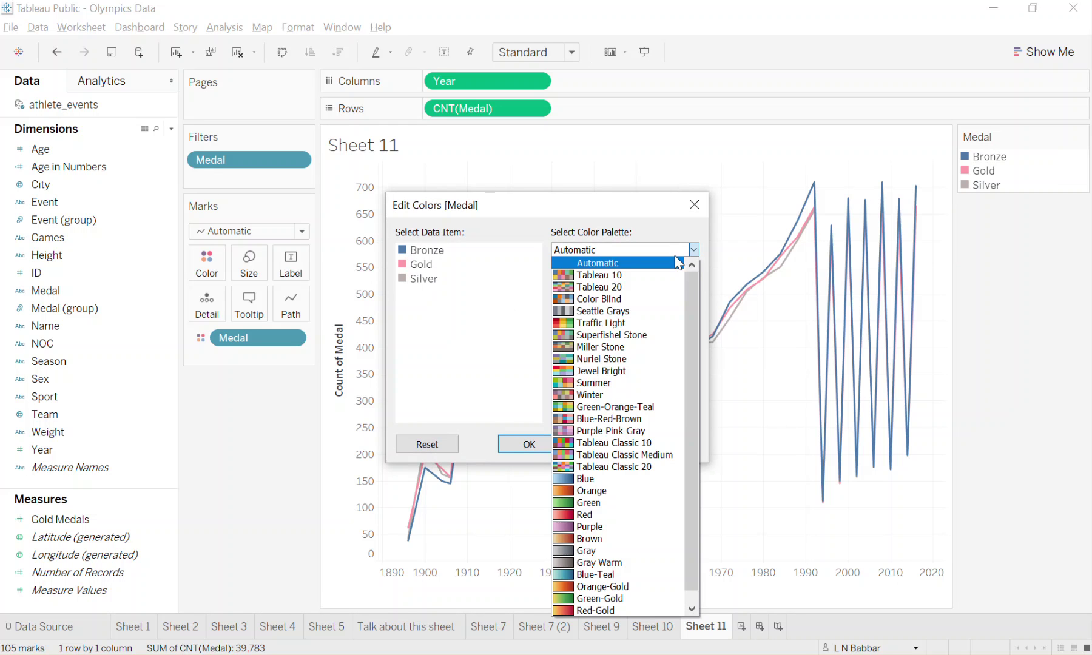
{"action": "left_click", "coordinate": [657, 321]}
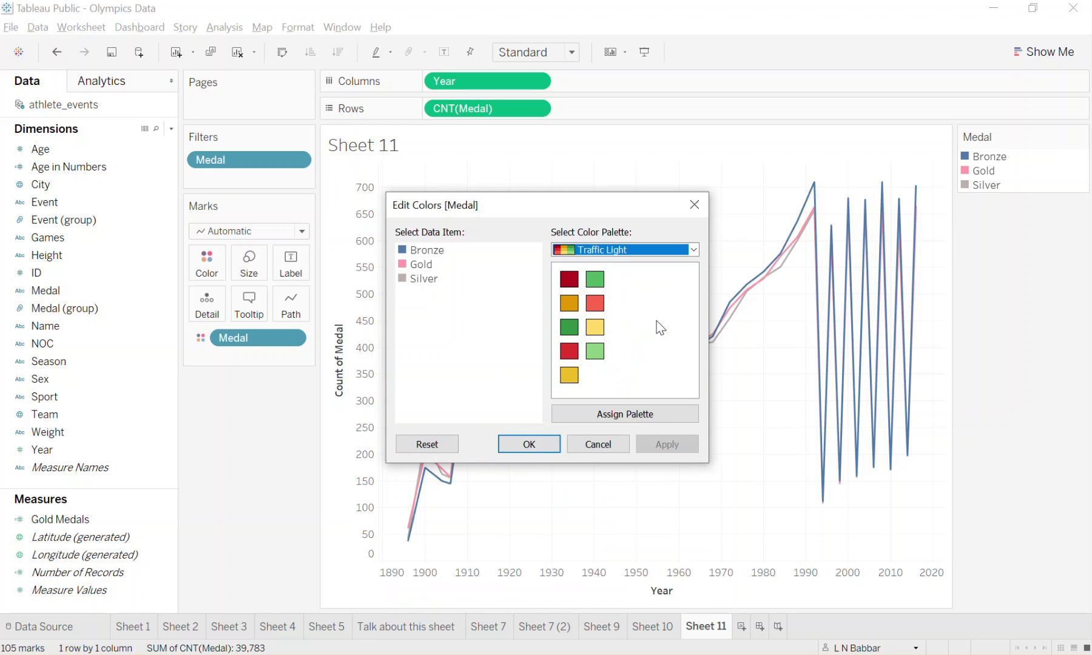
{"action": "left_click", "coordinate": [629, 415]}
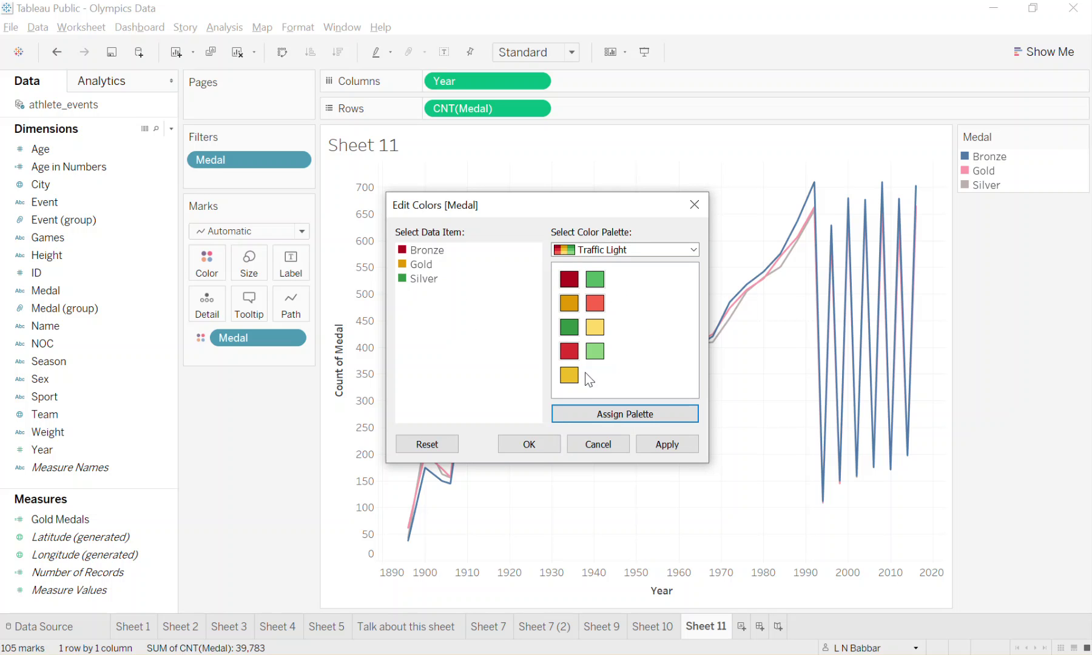
{"action": "left_click", "coordinate": [579, 413]}
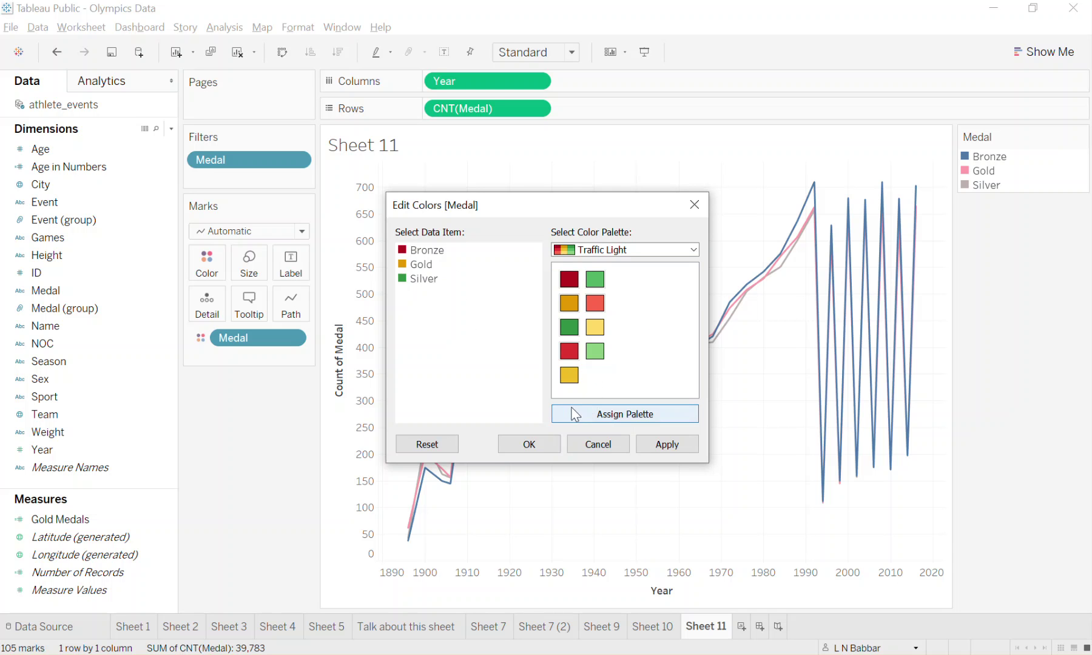
{"action": "left_click", "coordinate": [533, 447]}
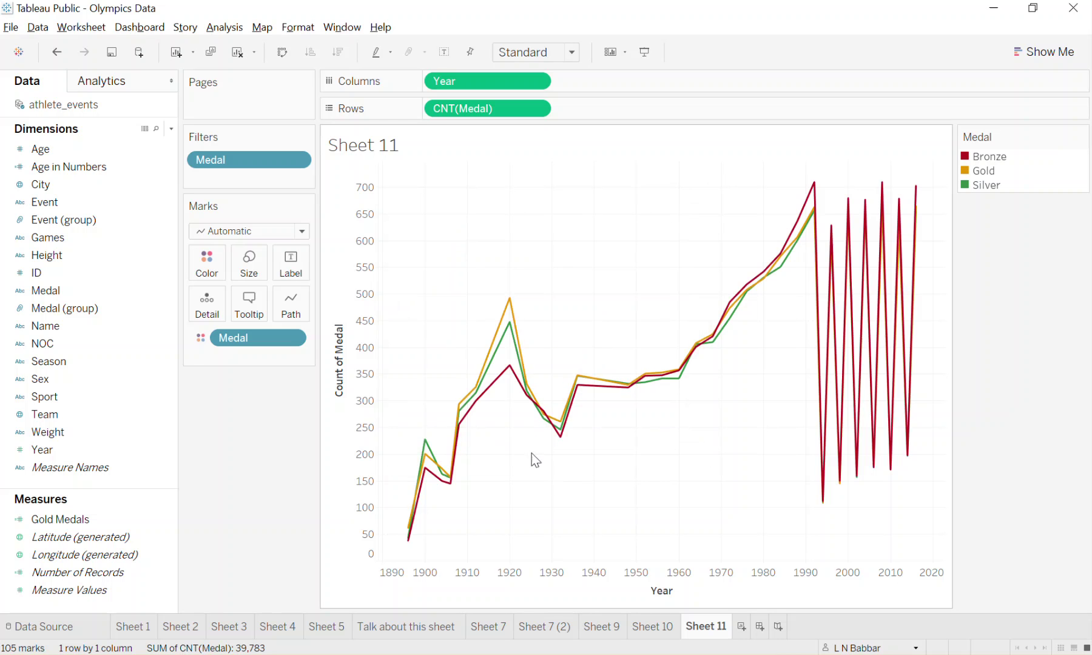